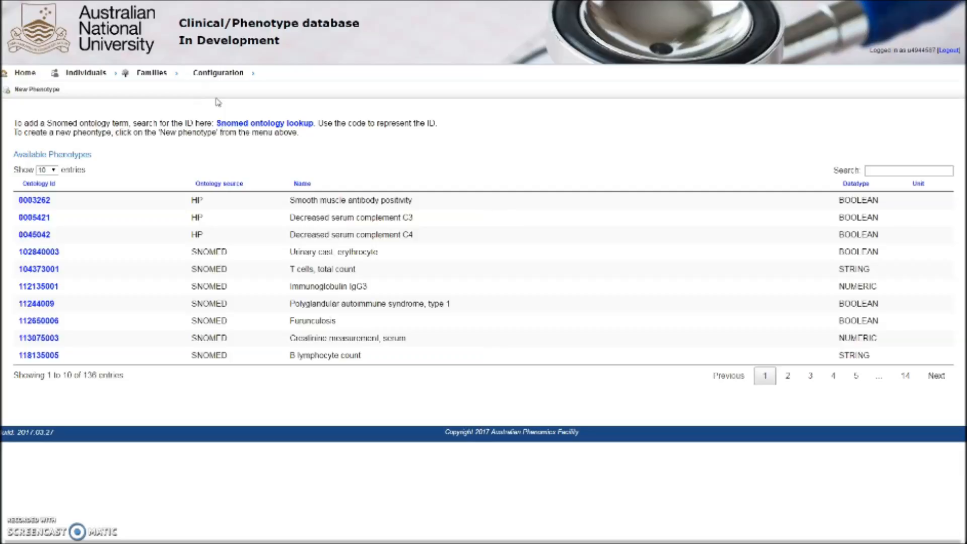
- Start a new phenotype and open the Snomed ontology lookup in a separate browser tab
left_click(30, 91)
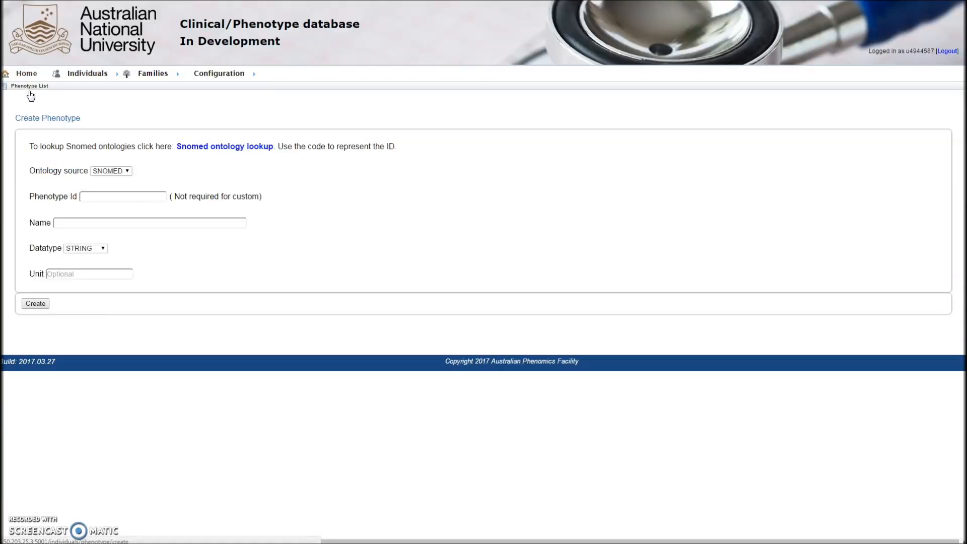
right_click(198, 149)
left_click(207, 156)
left_click(151, 1)
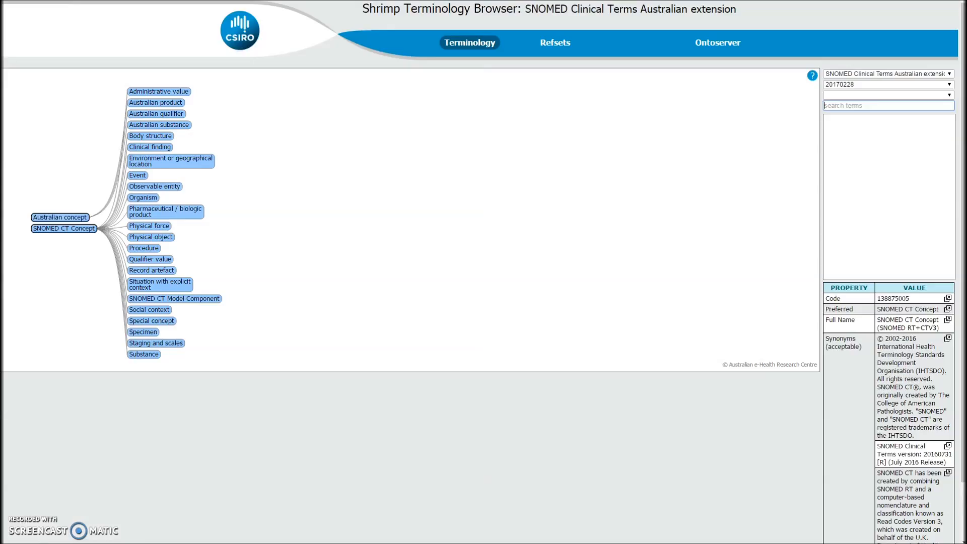
- Search the SNOMED terminology for Gestational, select Gestational proteinuria, and copy its code
left_click(863, 105)
type("Gestational")
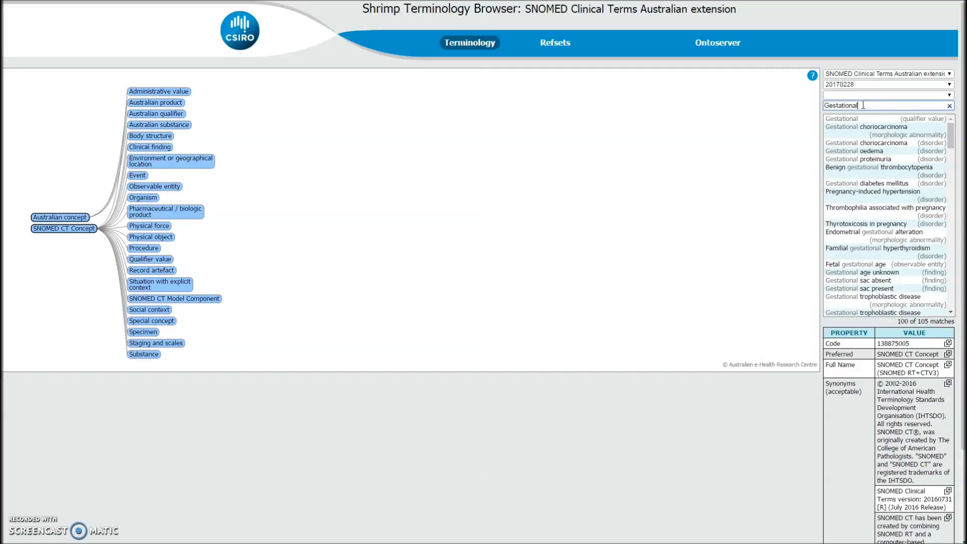
left_click(877, 159)
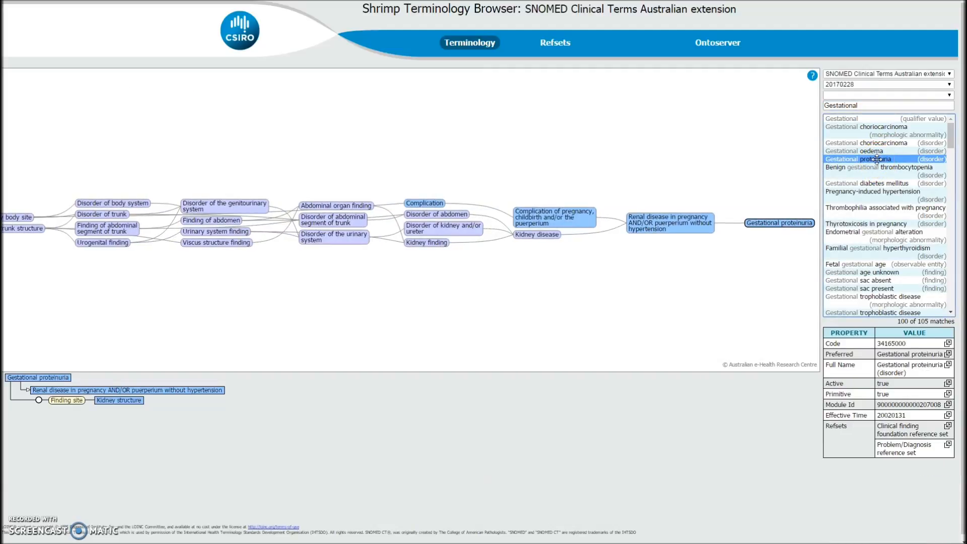
left_click_drag(906, 343, 876, 347)
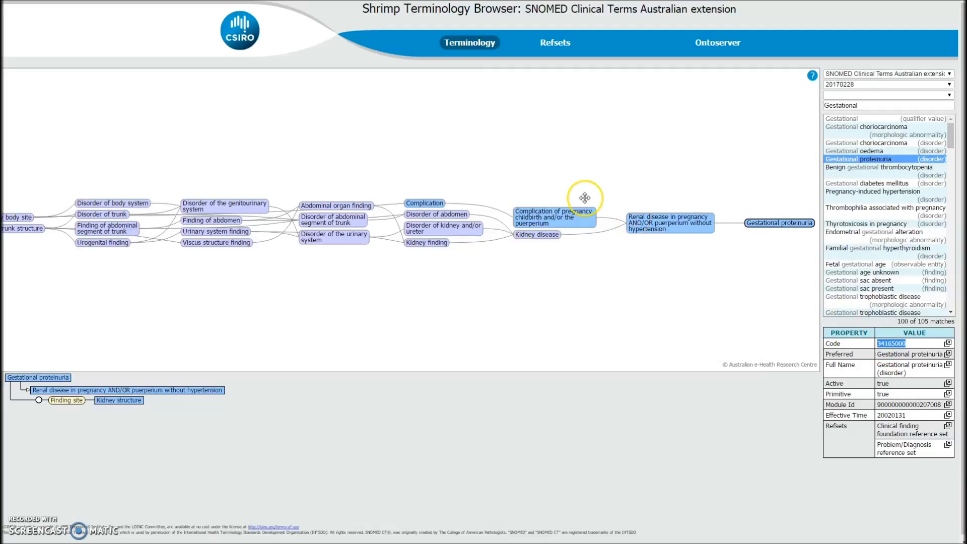
left_click(121, 0)
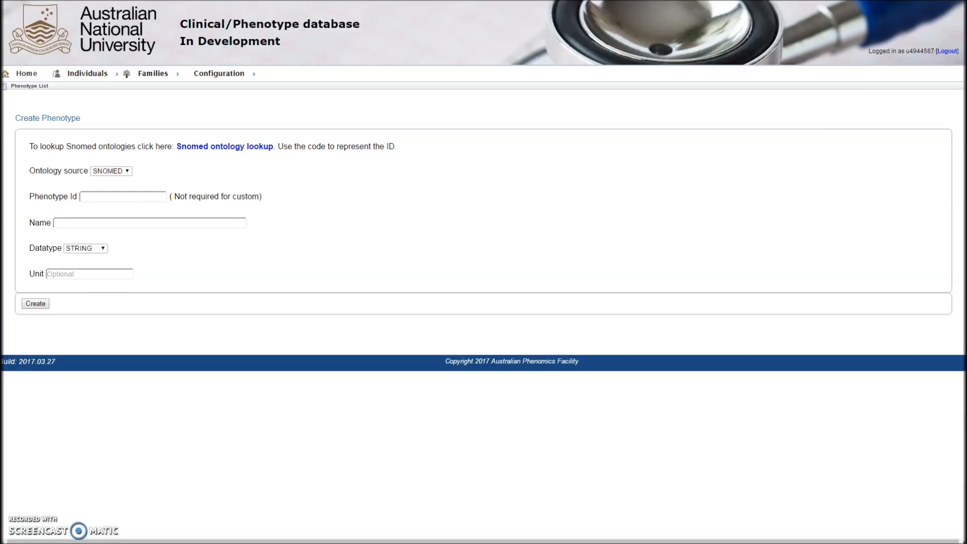
- Keep the ontology source as SNOMED and paste 34165000 as the Phenotype Id, removing the stray pasted text
left_click(124, 171)
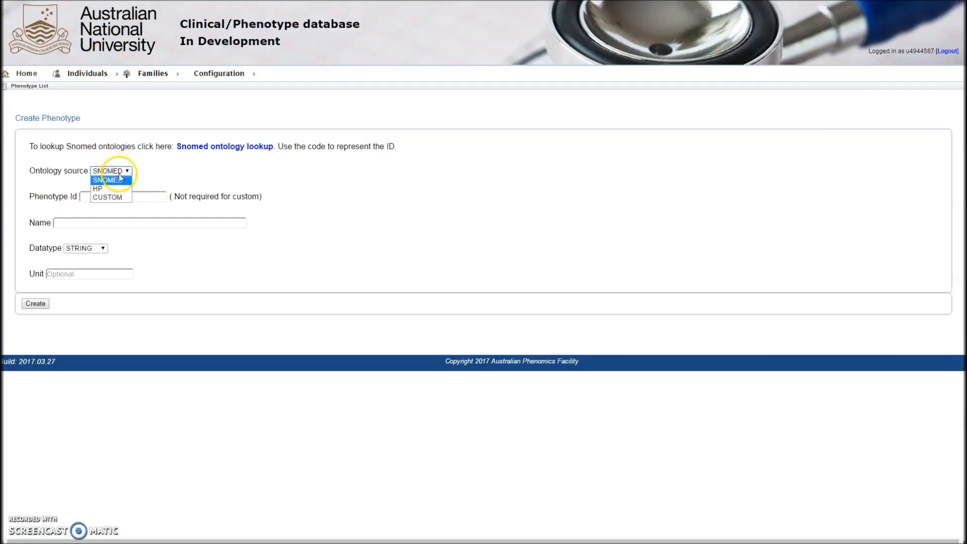
left_click(120, 184)
left_click(105, 197)
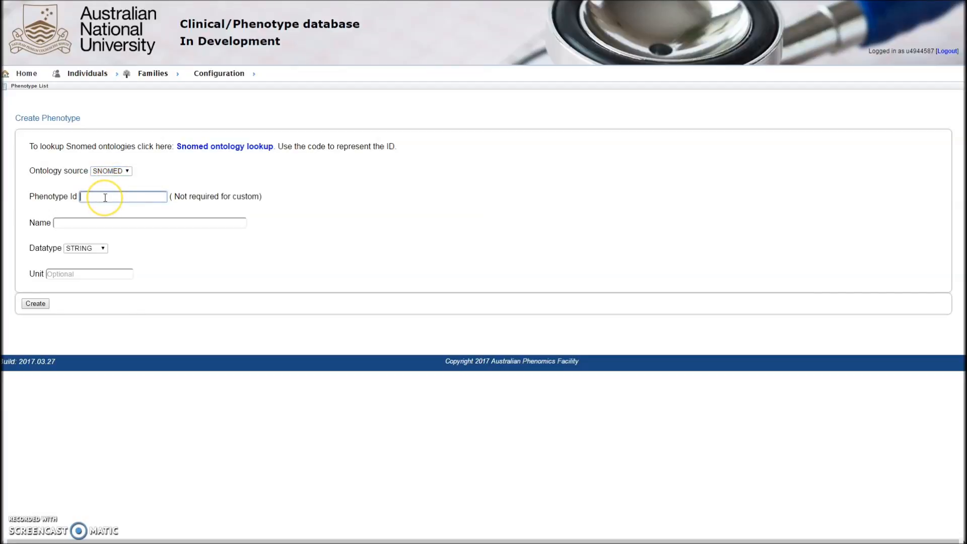
type("drag value34165000")
left_click_drag(130, 197, 78, 200)
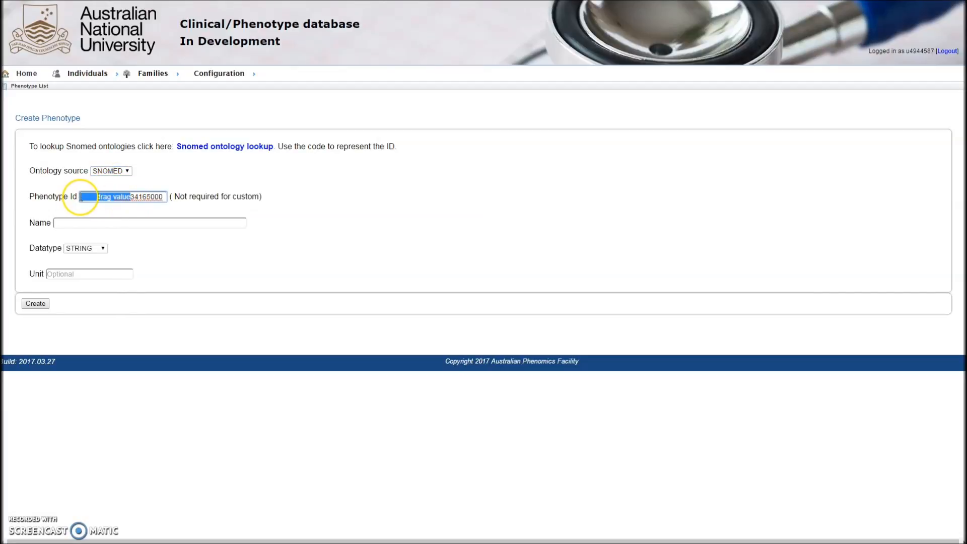
key("BackSpace")
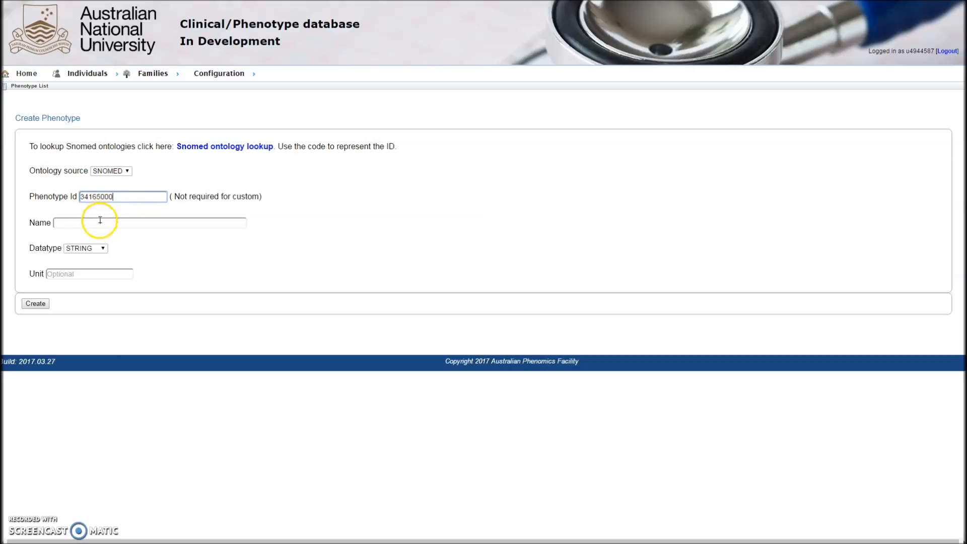
- Copy the preferred term Gestational proteinuria from the lookup and paste it as the phenotype Name
left_click(131, 1)
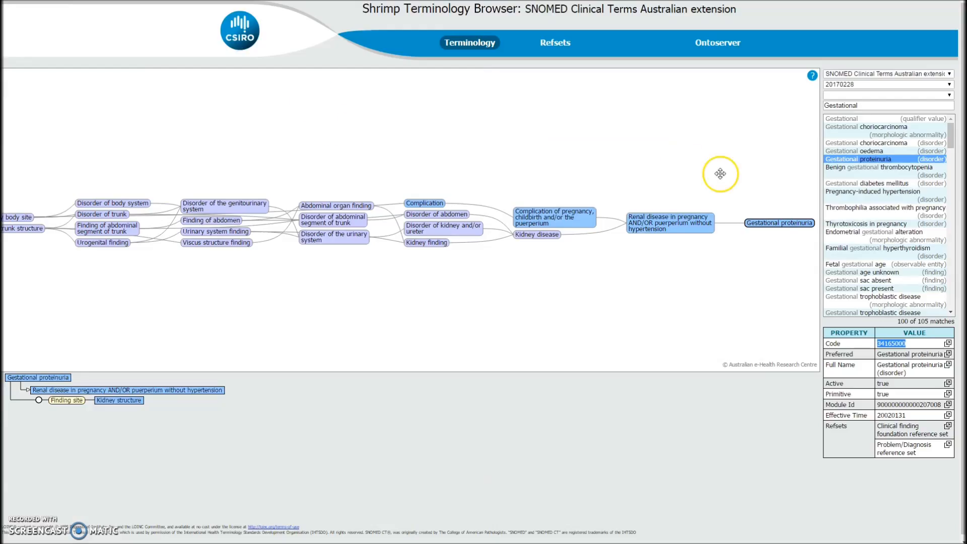
left_click_drag(878, 354, 940, 357)
key("ctrl+c")
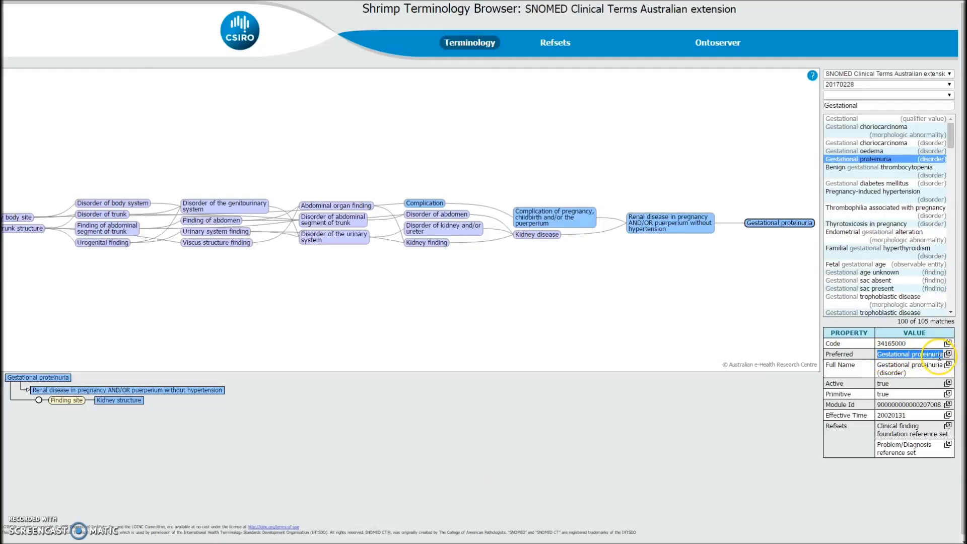
left_click(120, 1)
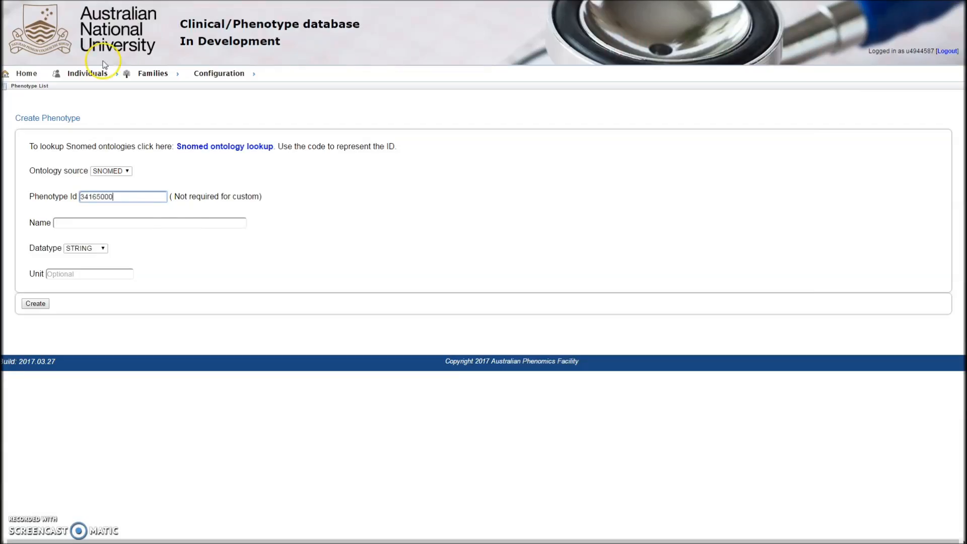
left_click(165, 223)
key("ctrl+v")
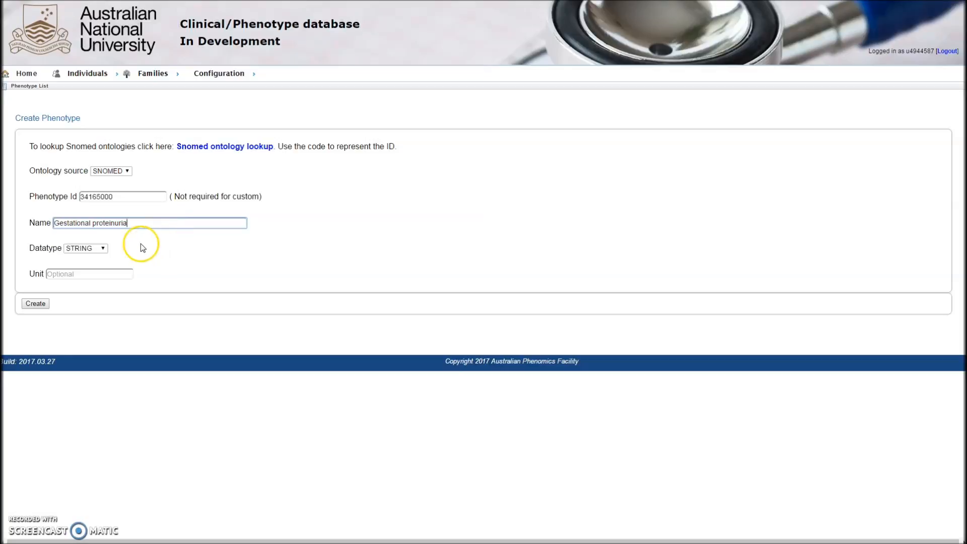
- Set the datatype to BOOLEAN and create the phenotype
left_click(101, 248)
left_click(93, 275)
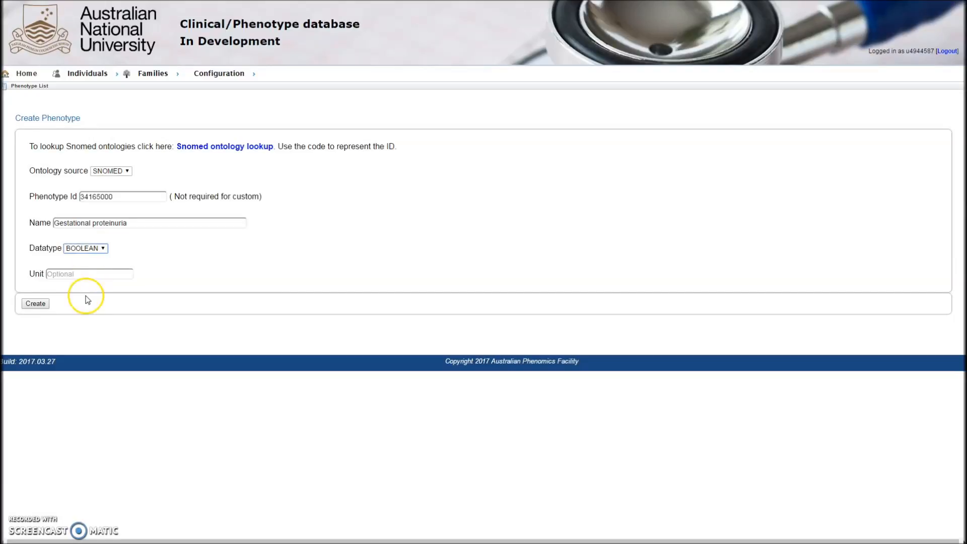
left_click(43, 306)
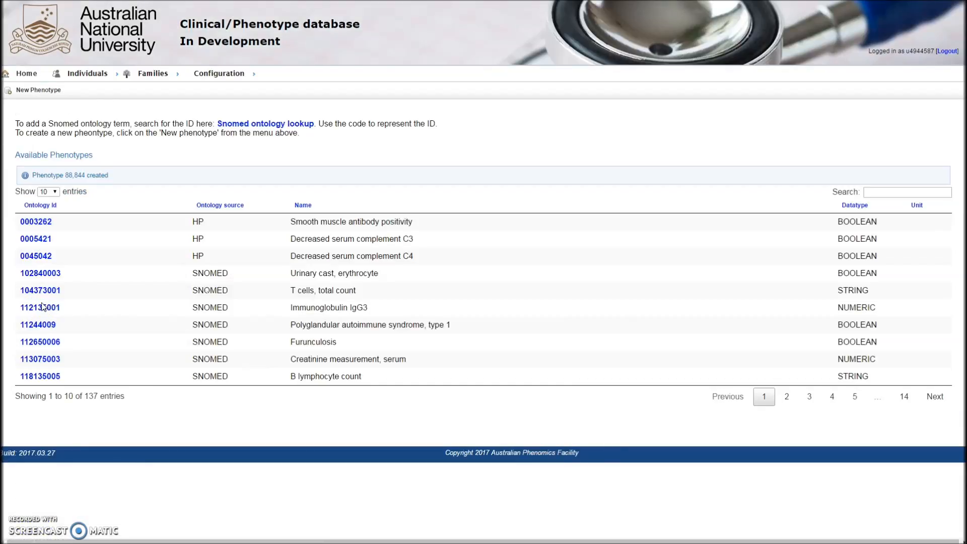
- Search the available phenotypes list for Gest
left_click(890, 191)
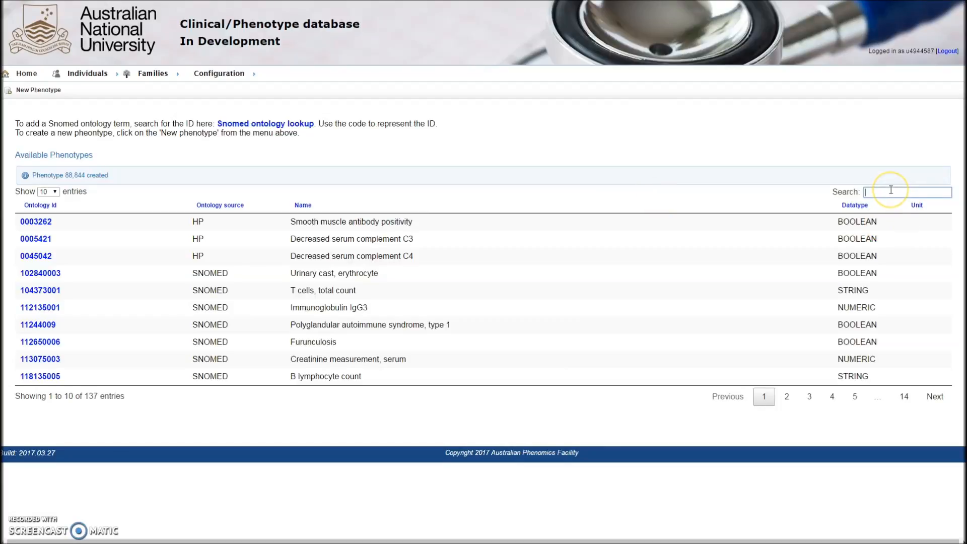
type("Gest")
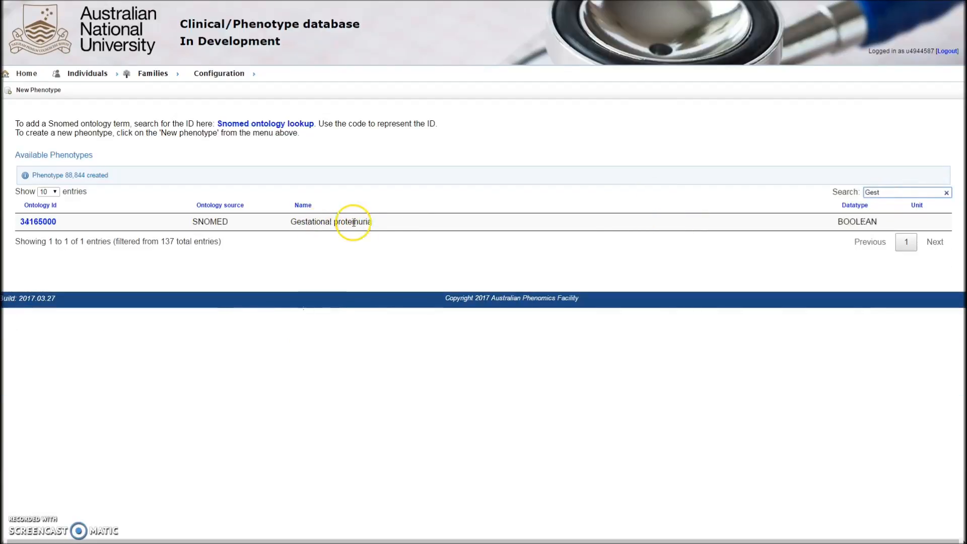
left_click_drag(370, 222, 286, 230)
left_click(286, 230)
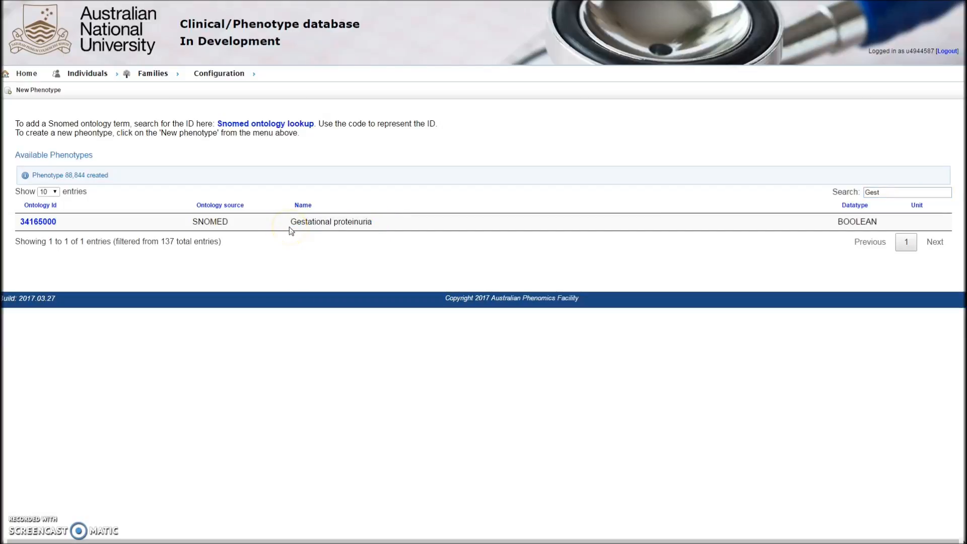
- Open the phenotype groups configuration and start a new phenotype group
left_click(220, 74)
left_click(219, 109)
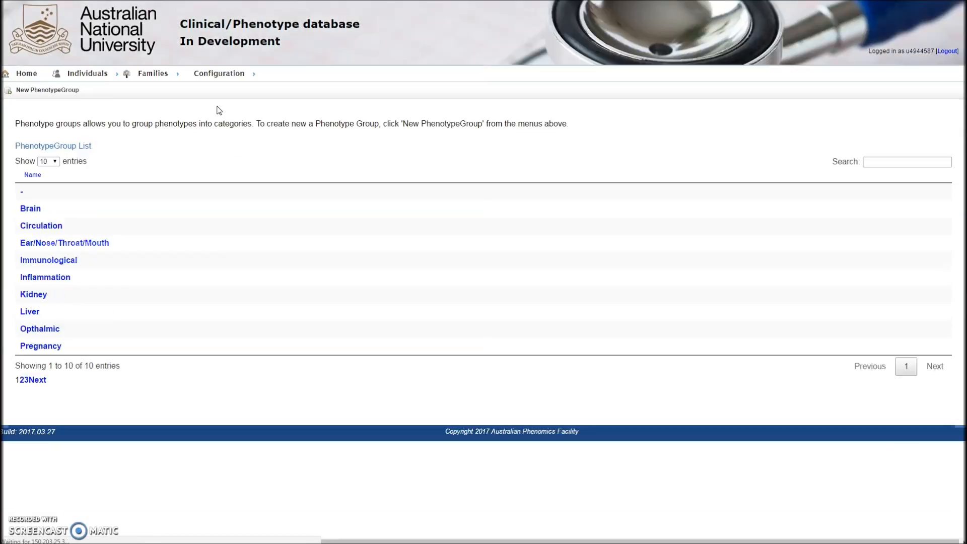
left_click(107, 120)
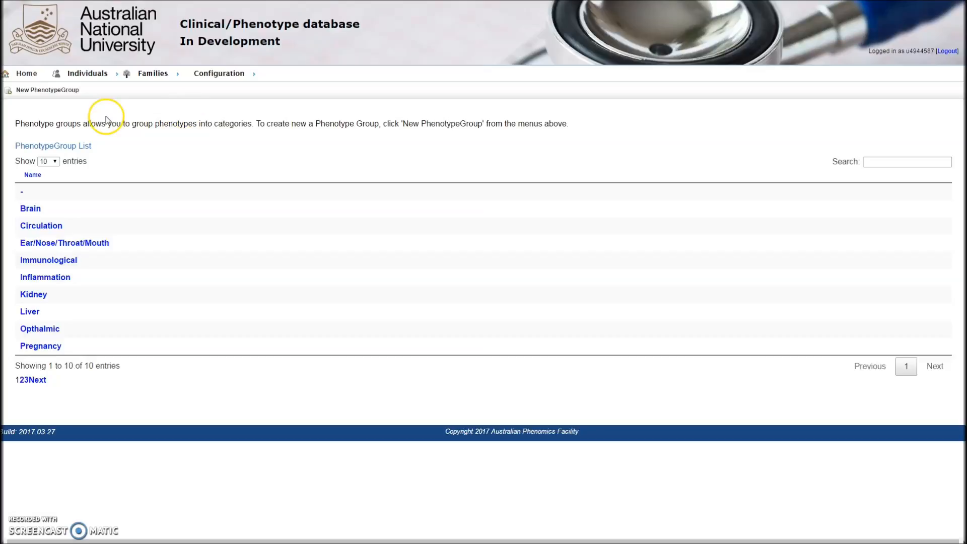
left_click(55, 92)
- Name the new phenotype group Gestational
left_click(65, 147)
type("Gestational")
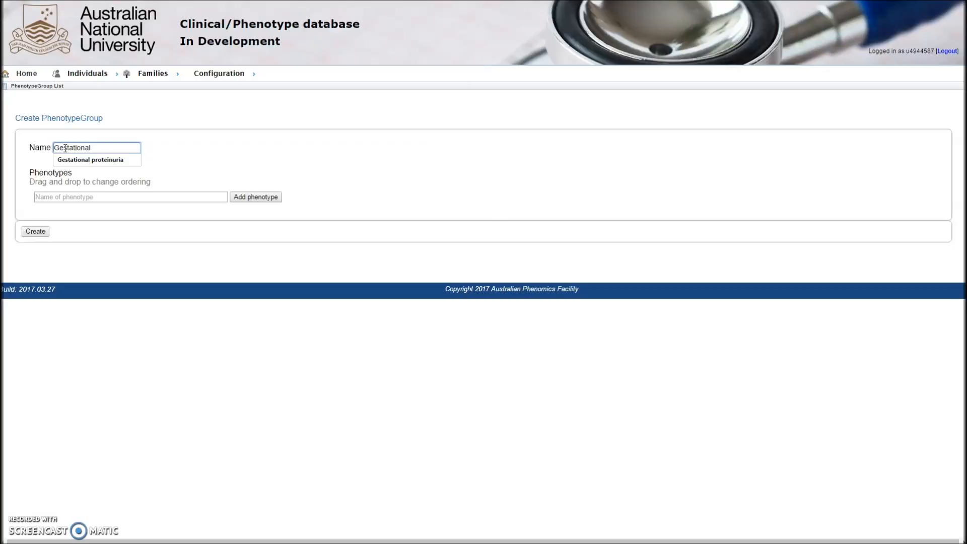
left_click(112, 130)
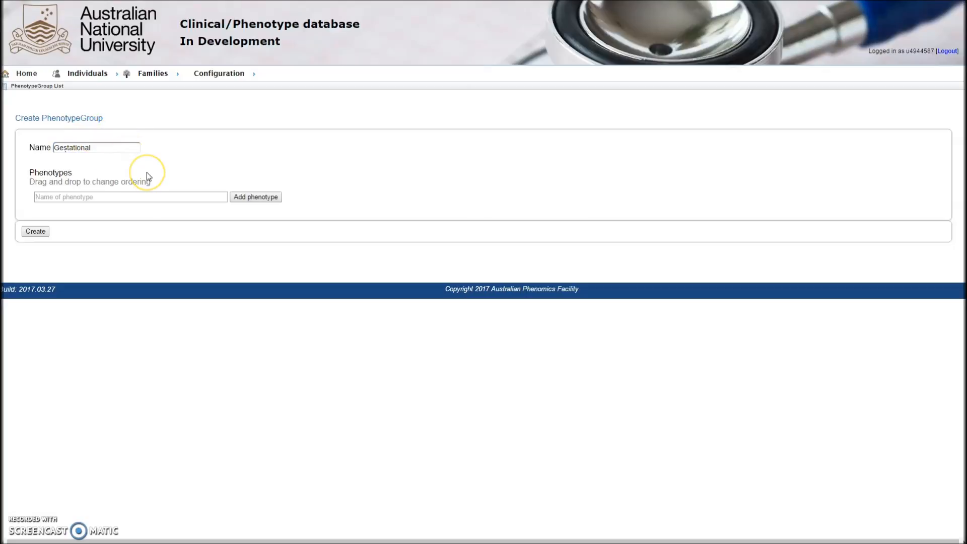
- Add the Gestational proteinuria phenotype to the group
left_click(127, 197)
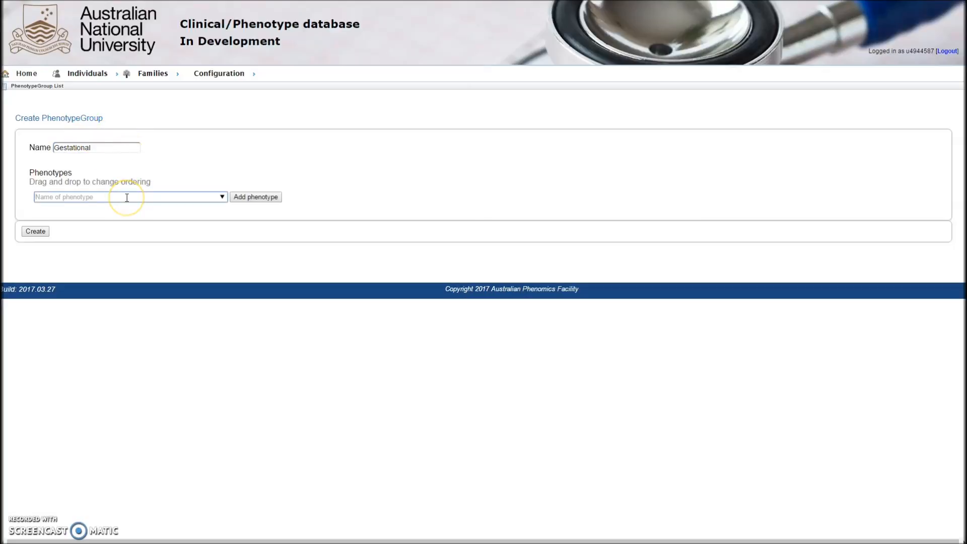
type("Gest")
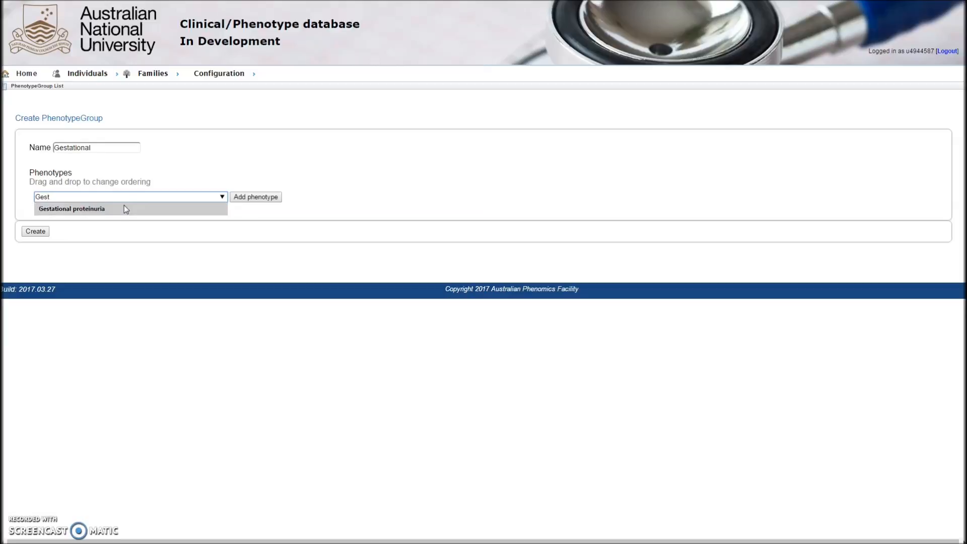
left_click(122, 208)
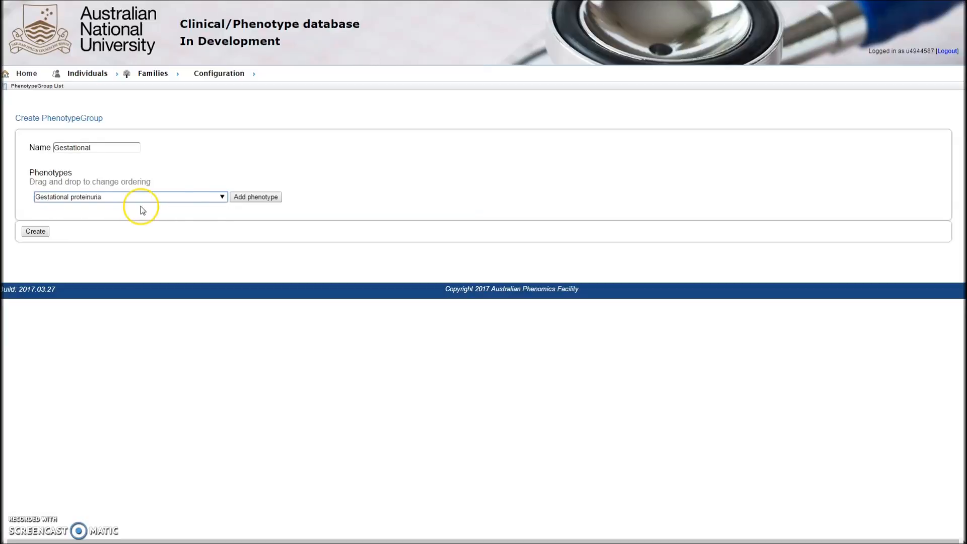
left_click(244, 197)
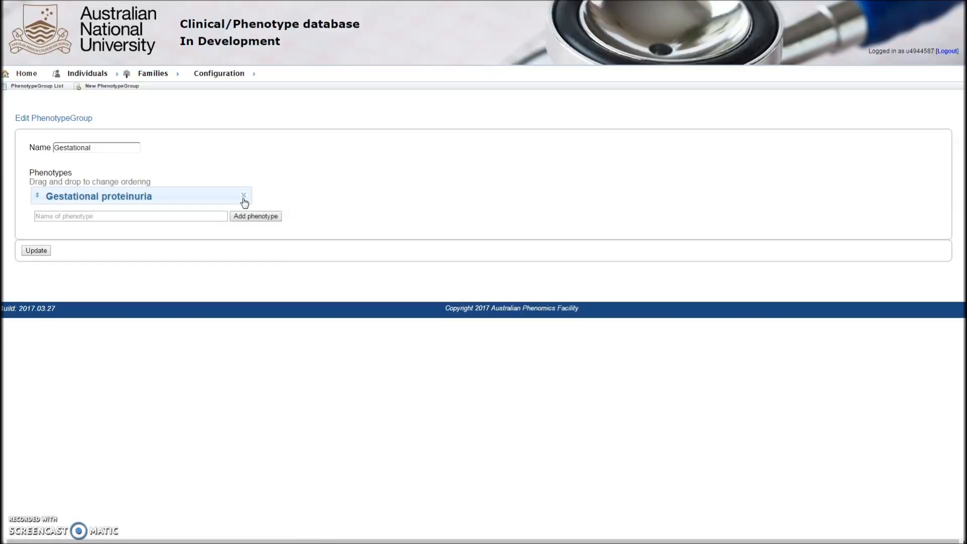
- Add the Pregnancy phenotype to the group
left_click(95, 216)
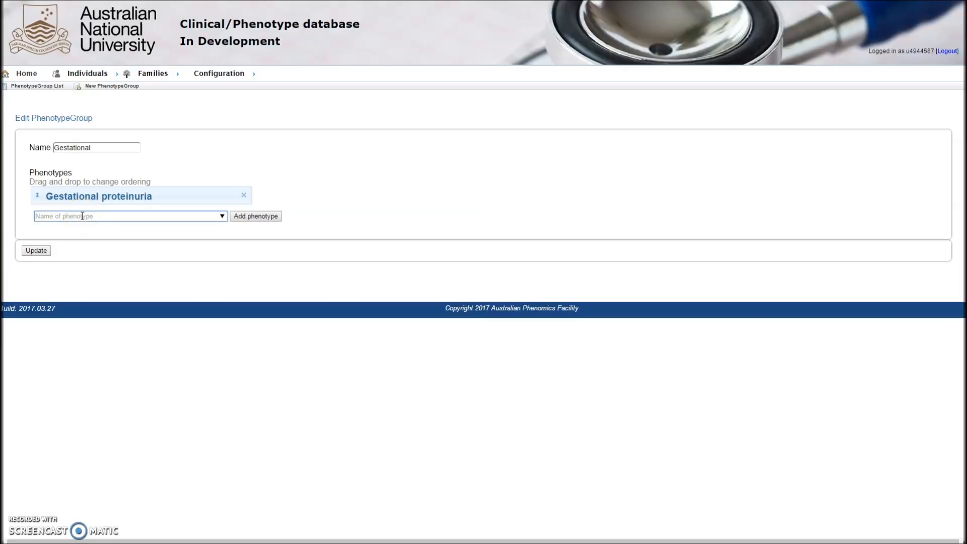
type("Preg")
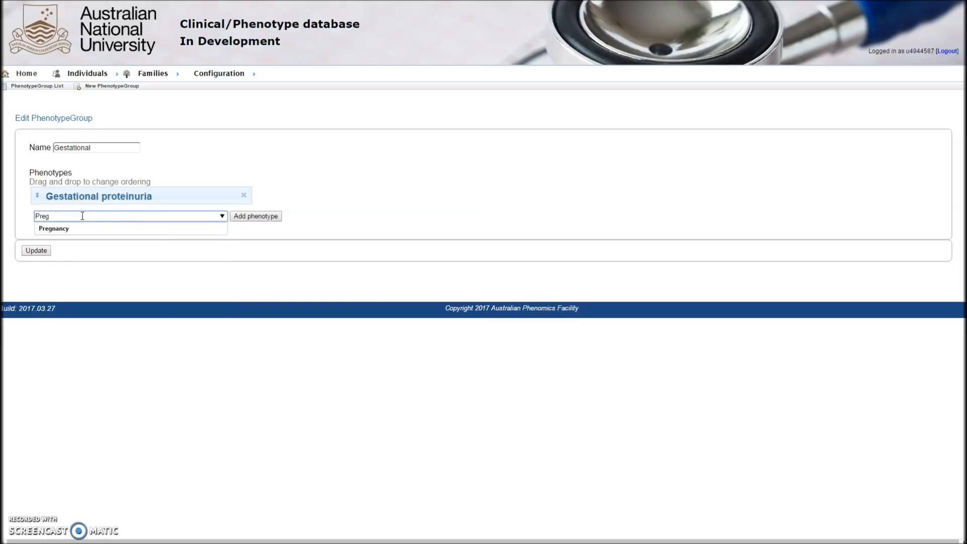
left_click(73, 230)
left_click(245, 217)
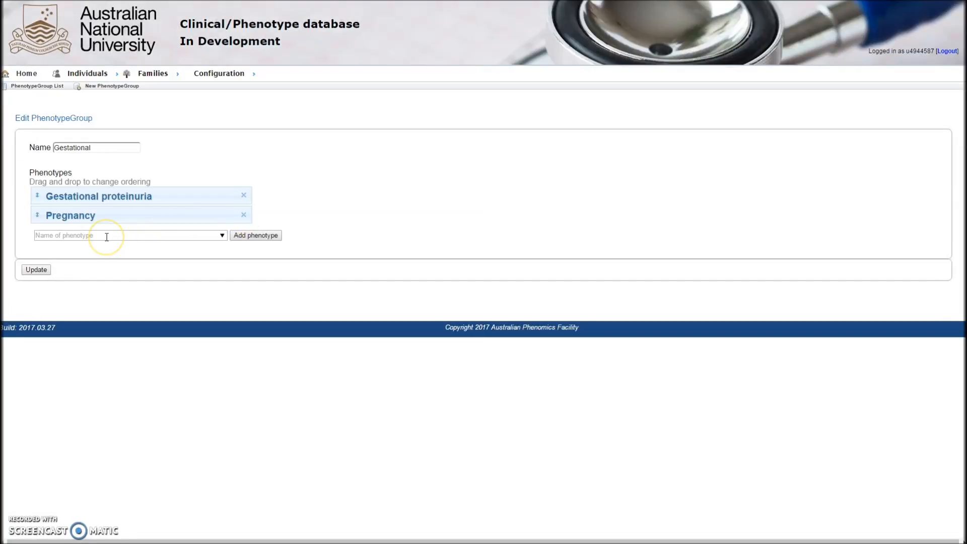
- Reorder the two phenotypes back to Gestational proteinuria first and update the Gestational group
left_click_drag(149, 216, 168, 186)
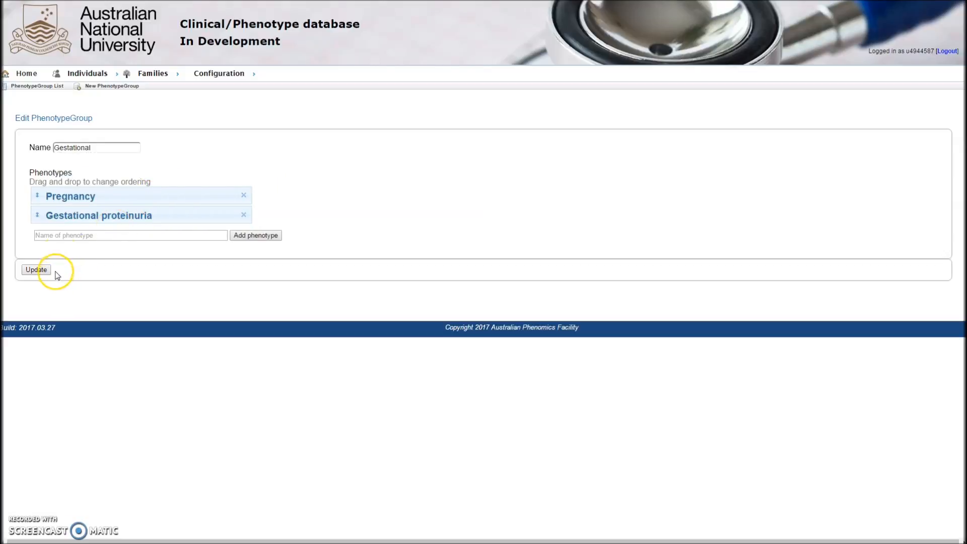
left_click_drag(73, 215, 108, 197)
left_click(40, 273)
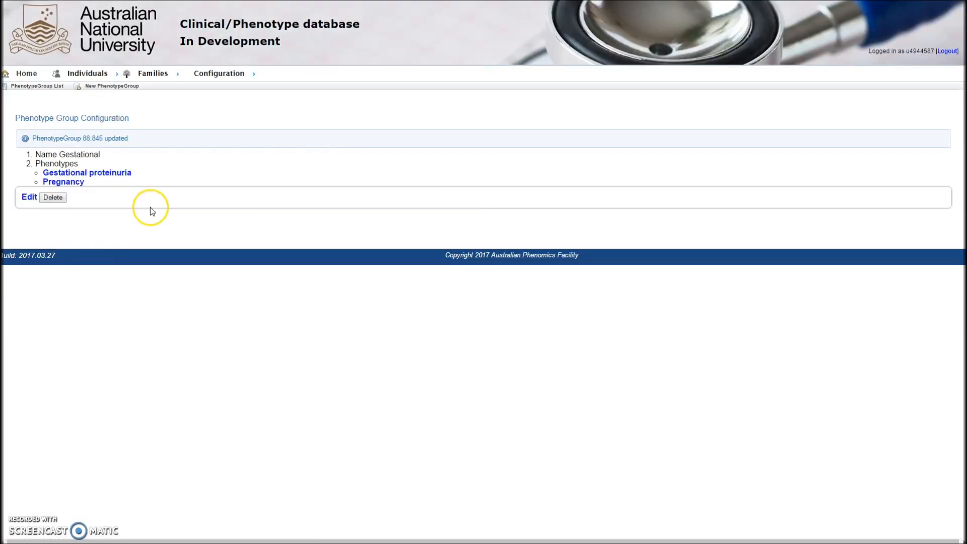
- Start a new clinical form and name it Test form
left_click(214, 76)
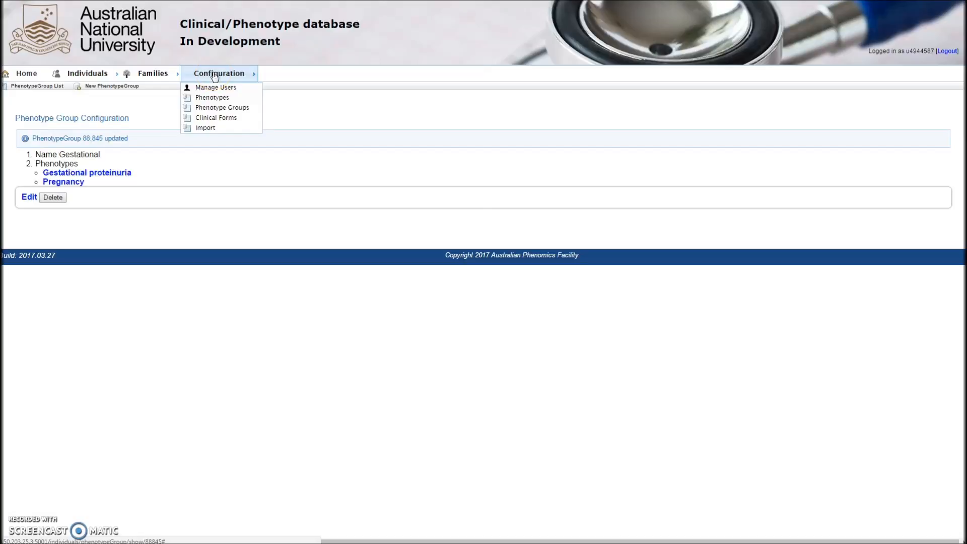
left_click(212, 118)
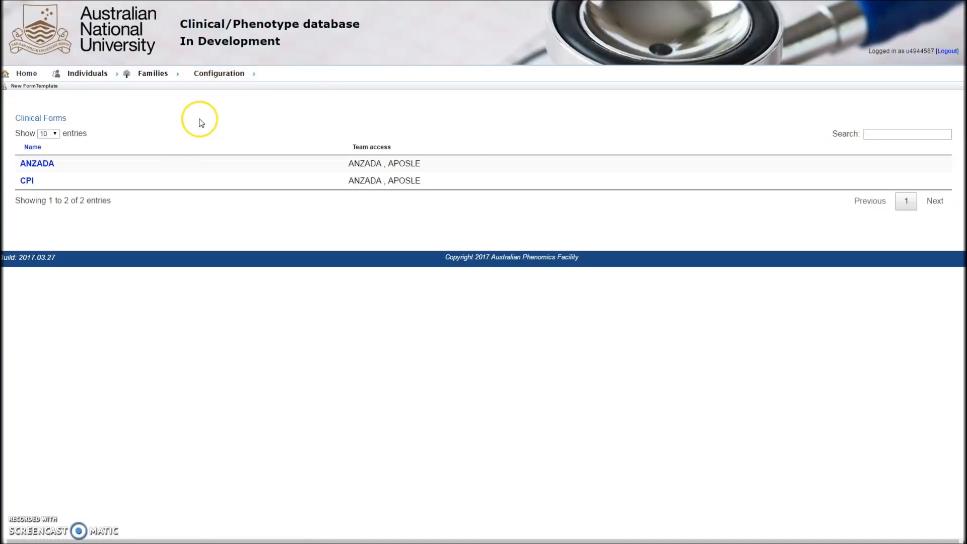
left_click(43, 86)
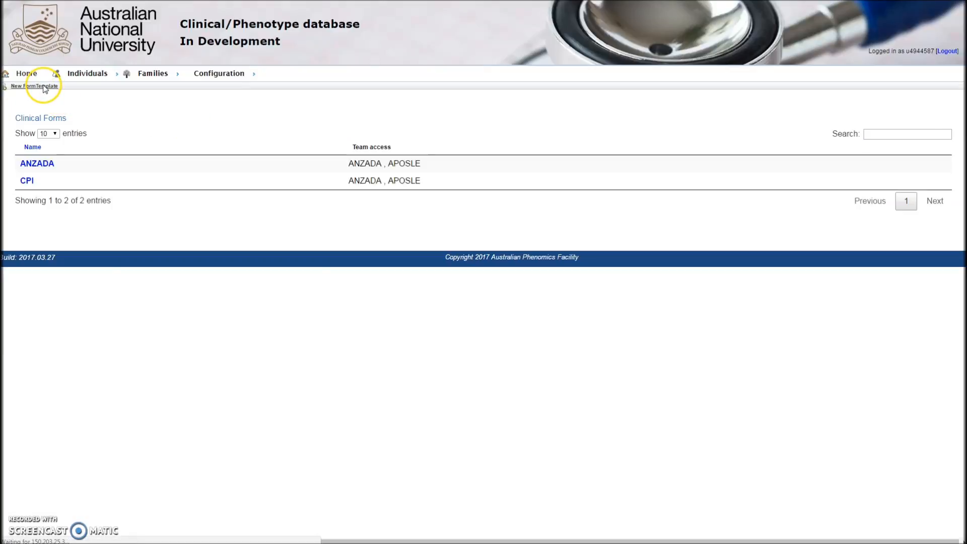
left_click(67, 146)
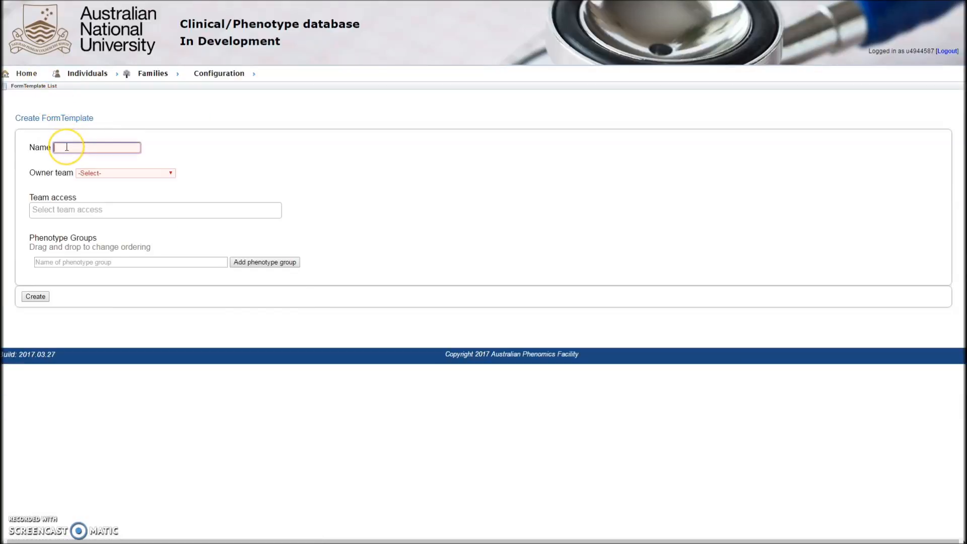
type("Test form")
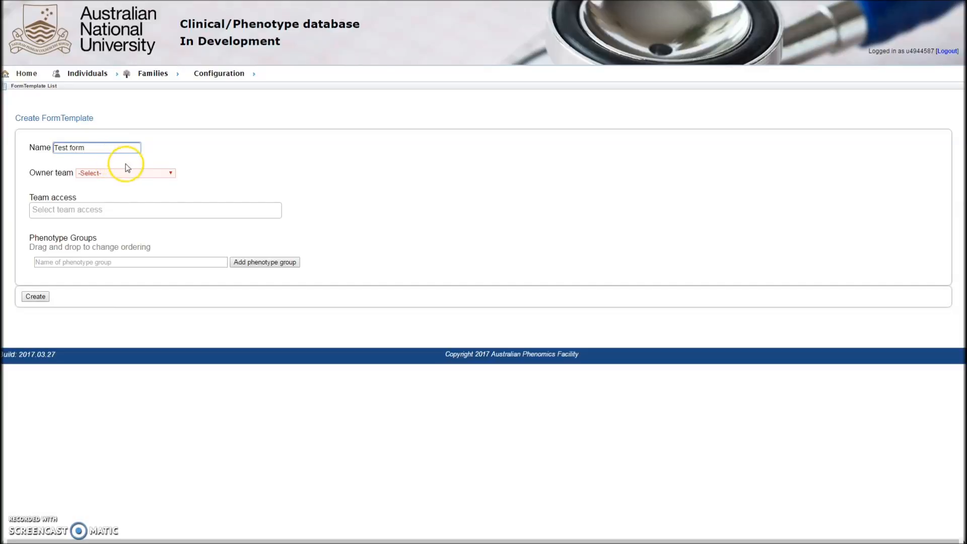
- Set the form's owner team to test team and grant test team access
left_click(134, 173)
key("t")
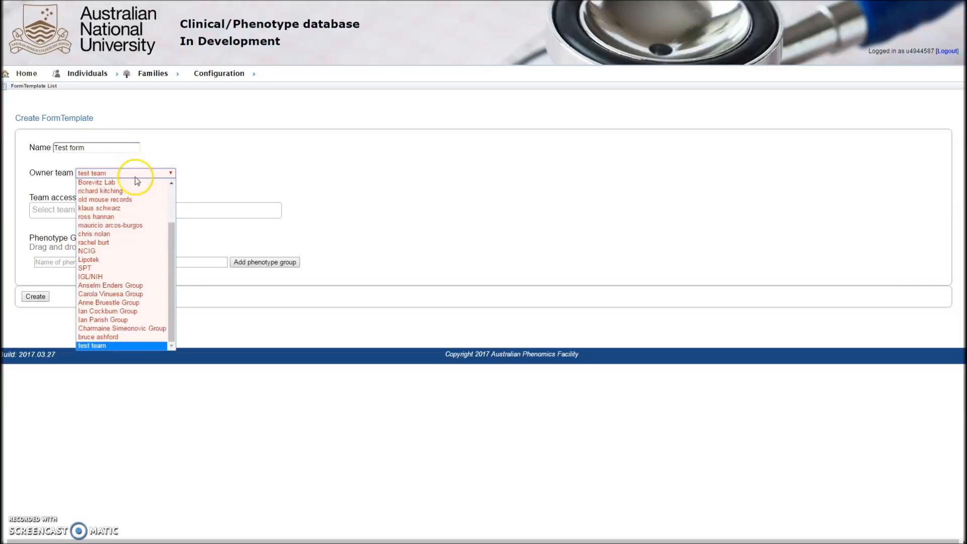
left_click(116, 345)
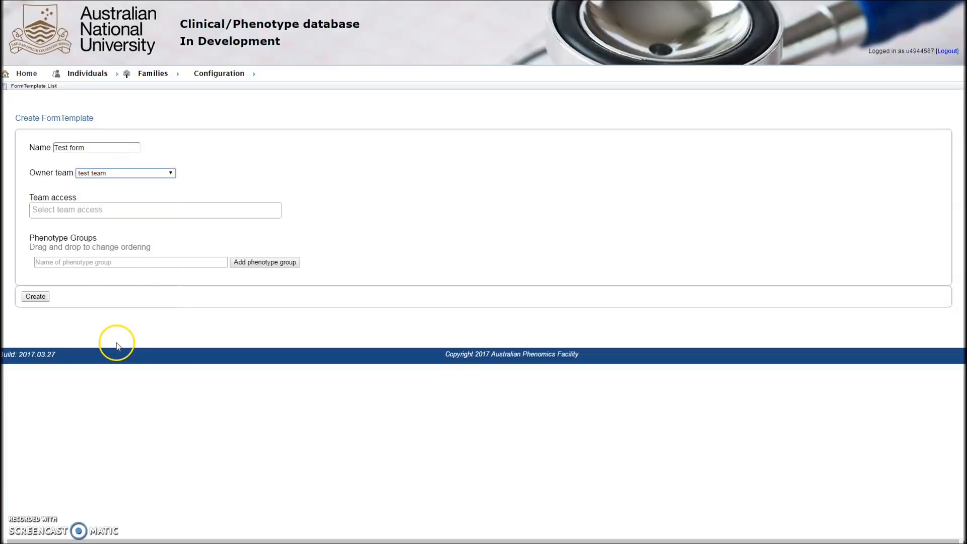
left_click(82, 208)
type("test")
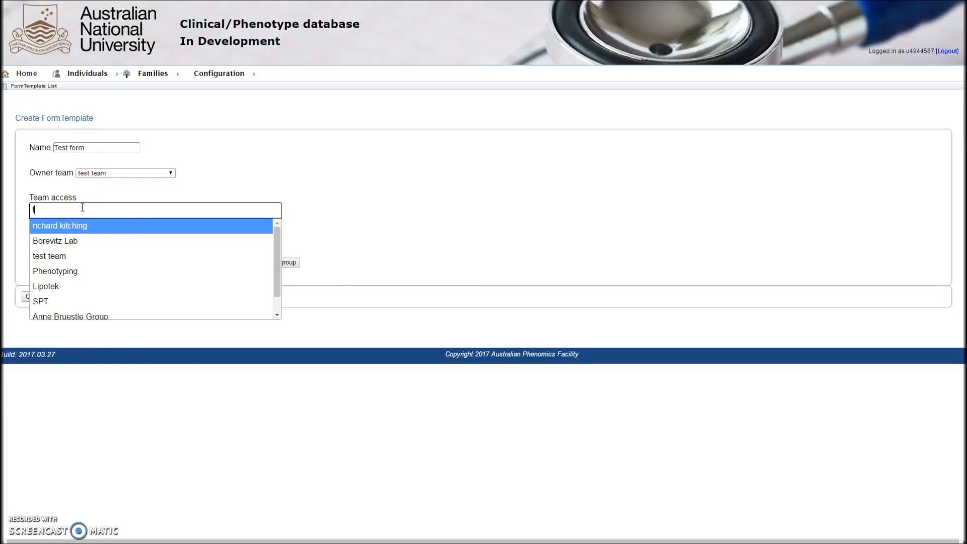
left_click(80, 222)
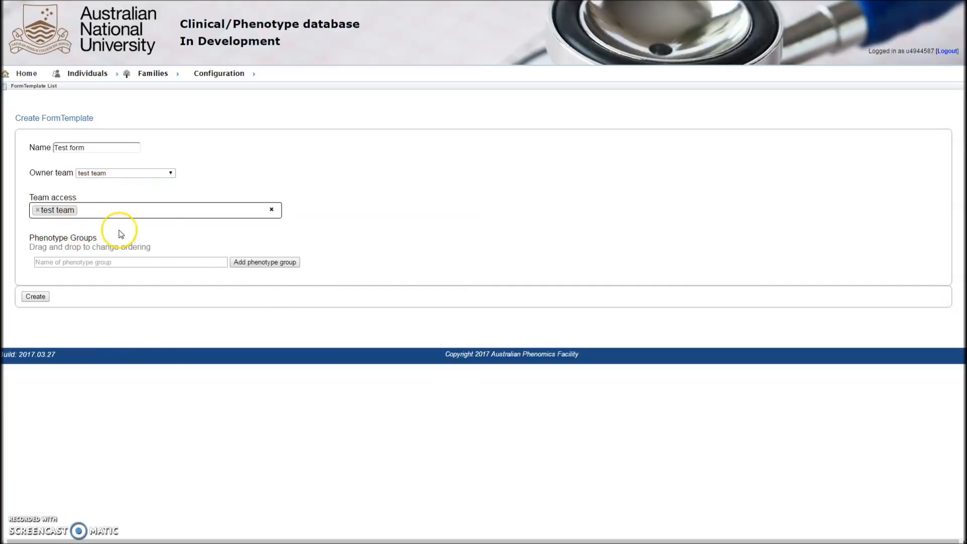
- Add the Gestational phenotype group to the form and create the form
left_click(172, 262)
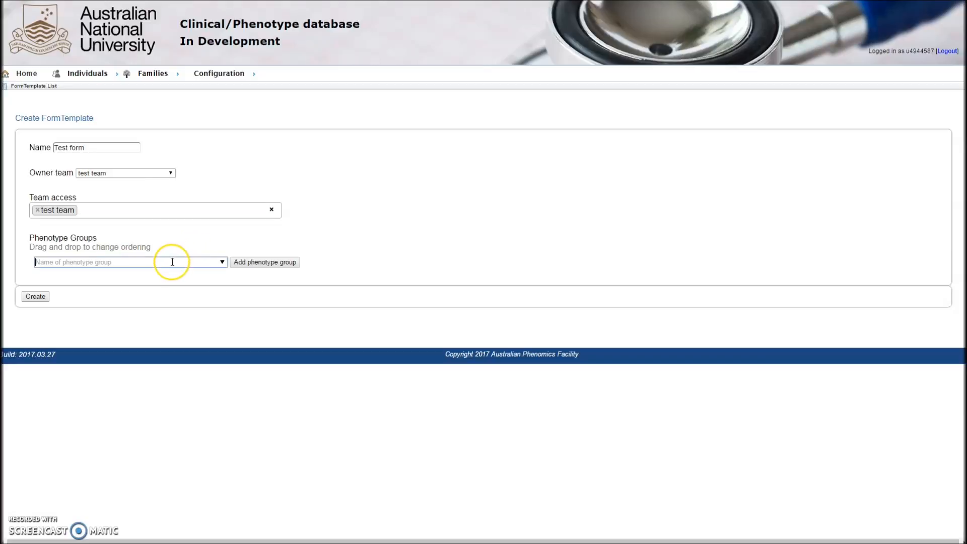
type("Gest")
left_click(166, 261)
left_click(164, 275)
left_click(254, 266)
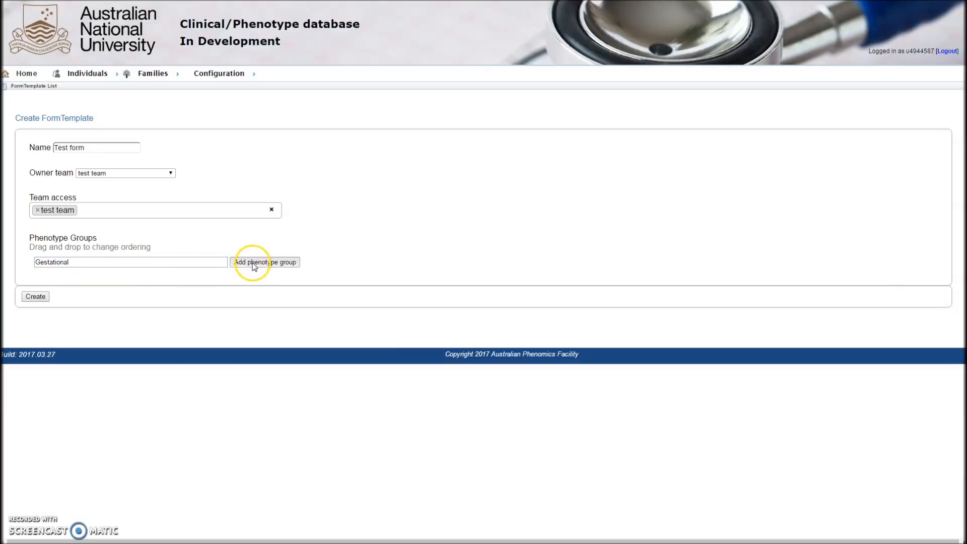
left_click_drag(65, 198, 21, 197)
left_click(53, 231)
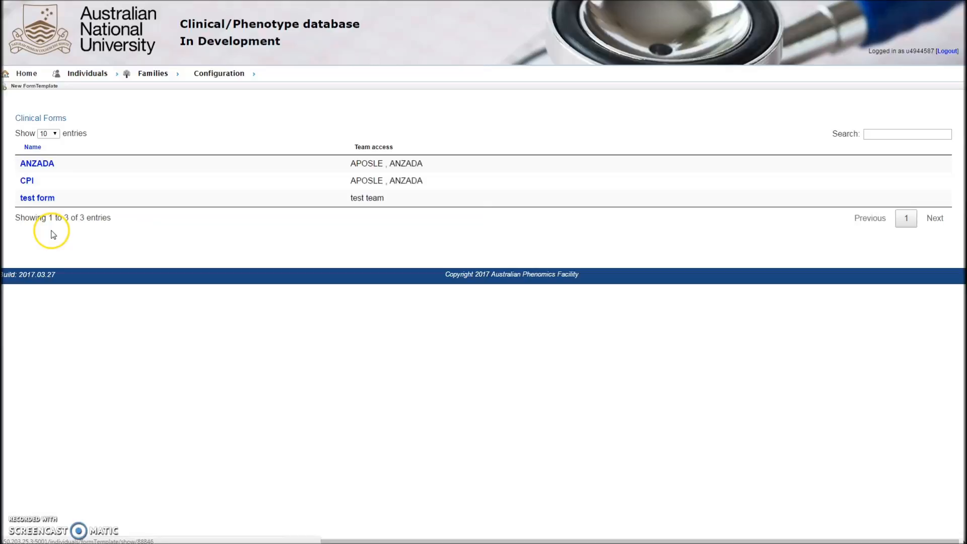
- Open the clinical history form of individual TEST123 and record Yes for Gestational proteinuria and No for Pregnancy
mouse_move(86, 84)
left_click(87, 88)
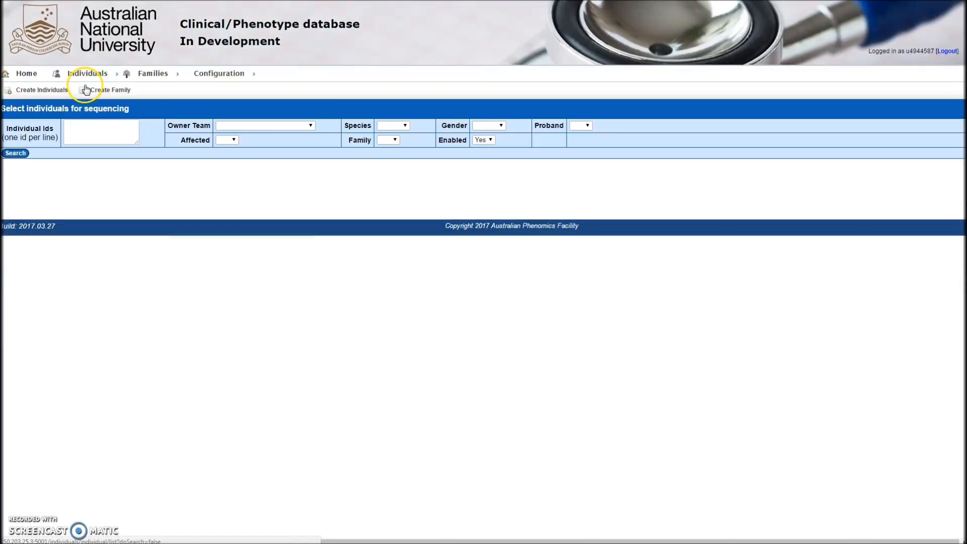
left_click(80, 132)
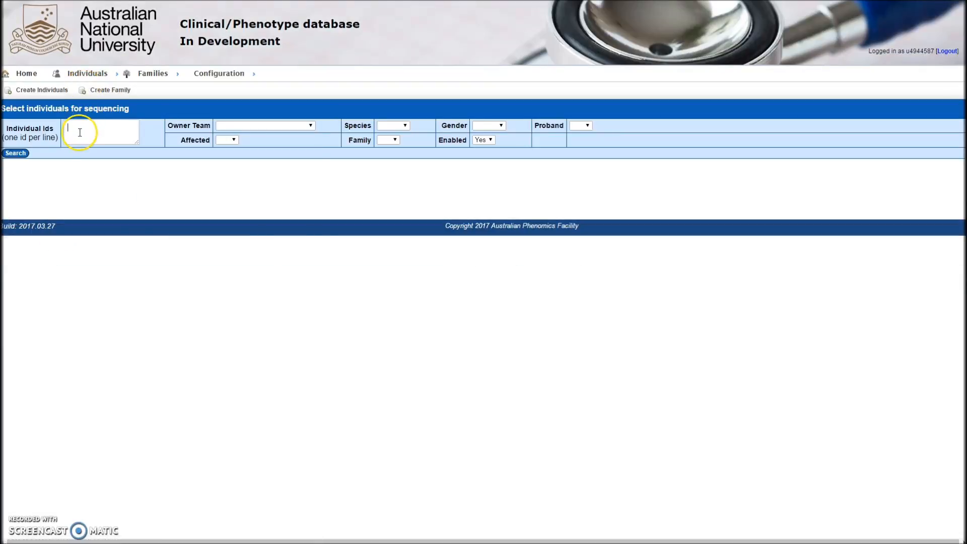
left_click(26, 154)
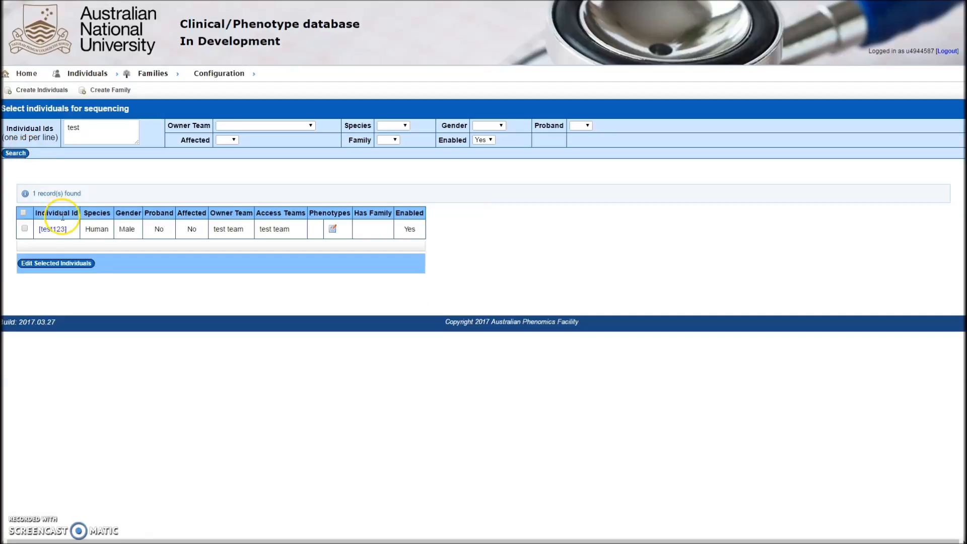
left_click(60, 232)
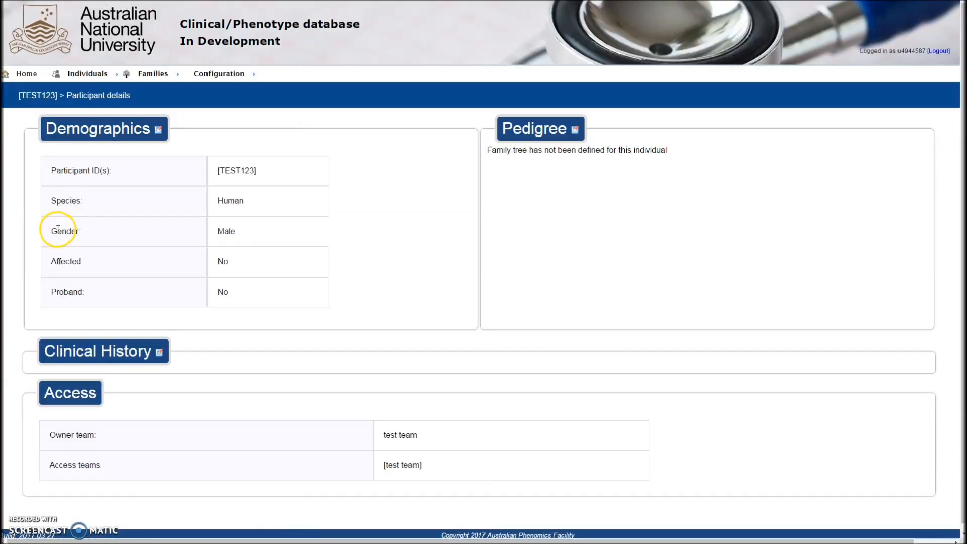
left_click(160, 354)
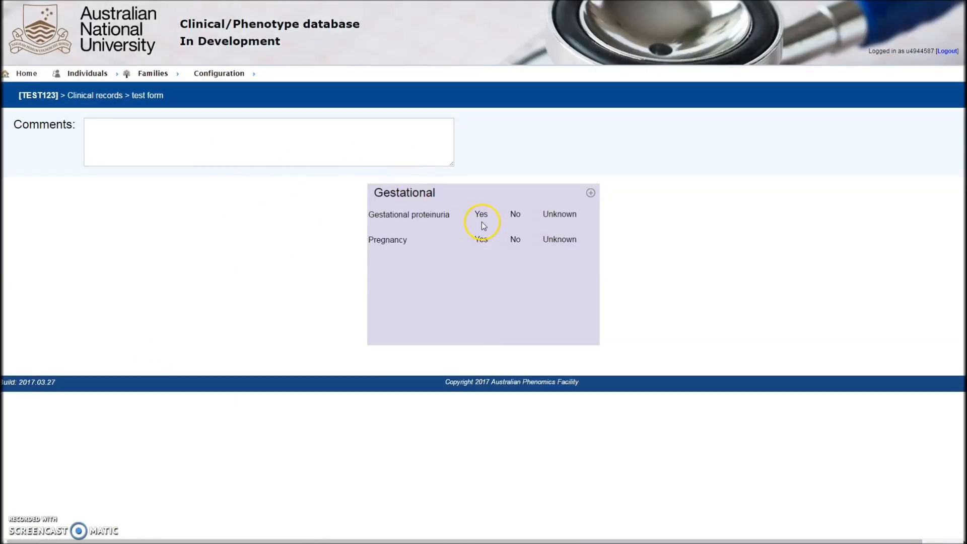
left_click(468, 216)
left_click(502, 240)
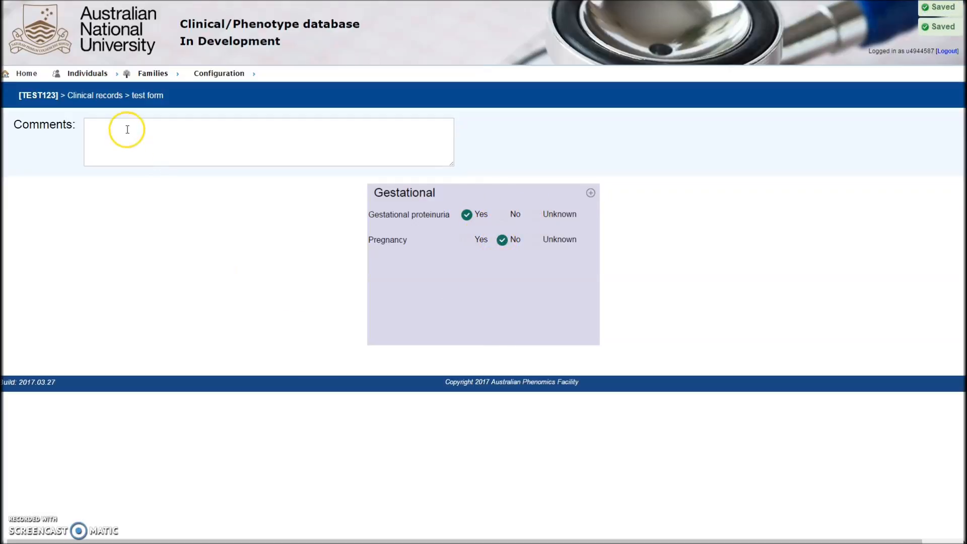
- Open the individual's participant details to review the recorded clinical history
mouse_move(84, 78)
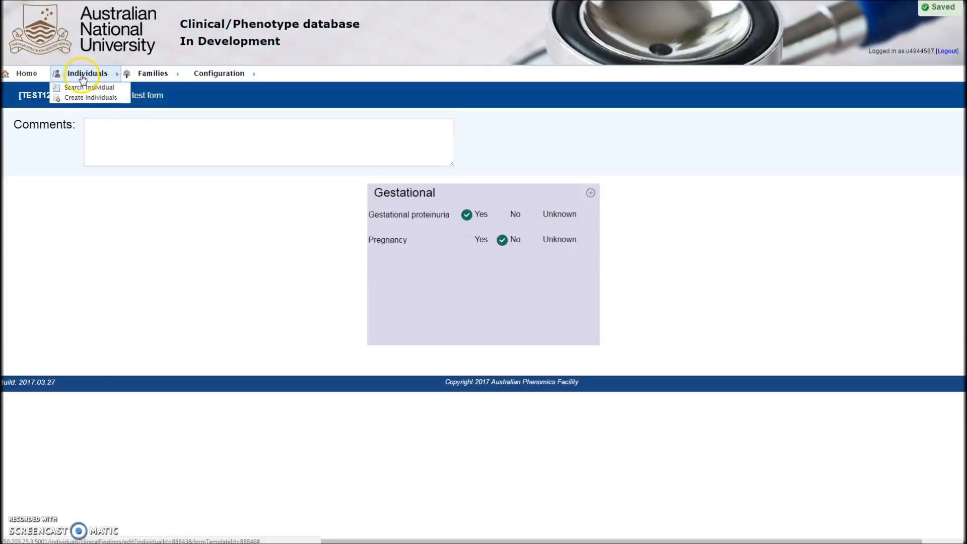
left_click(35, 95)
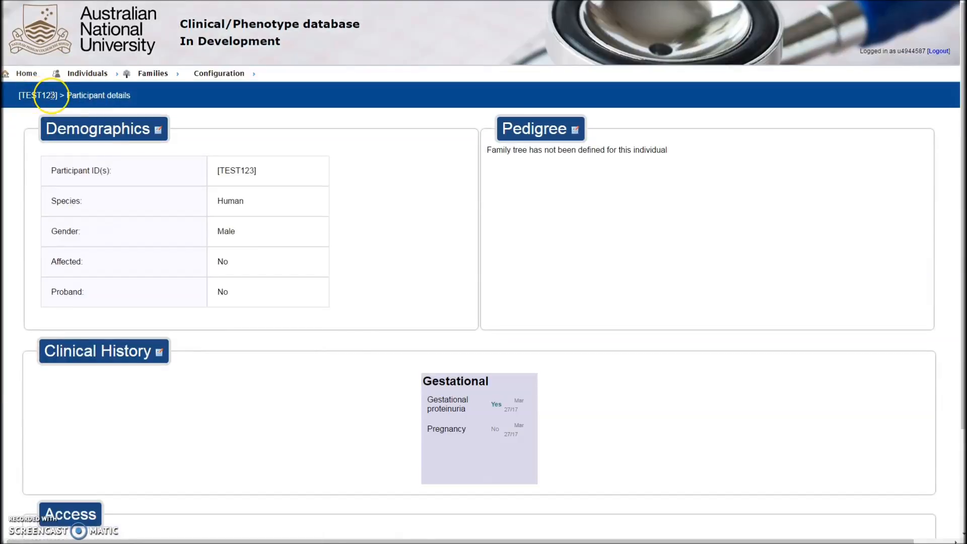
scroll(375, 347, "down", 1)
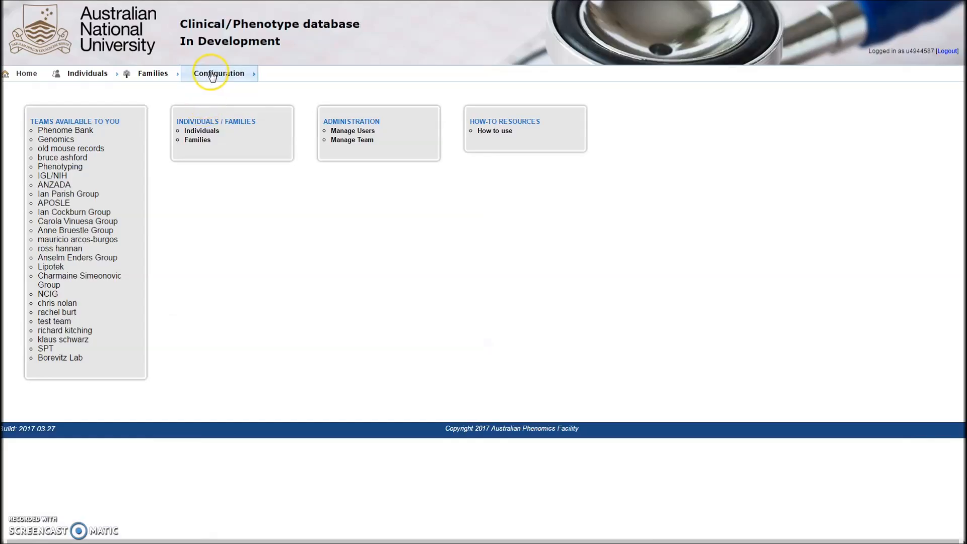
- Start a new SNOMED phenotype and enter the code 232297009 of Disorder of inner ear as its Phenotype Id
mouse_move(217, 73)
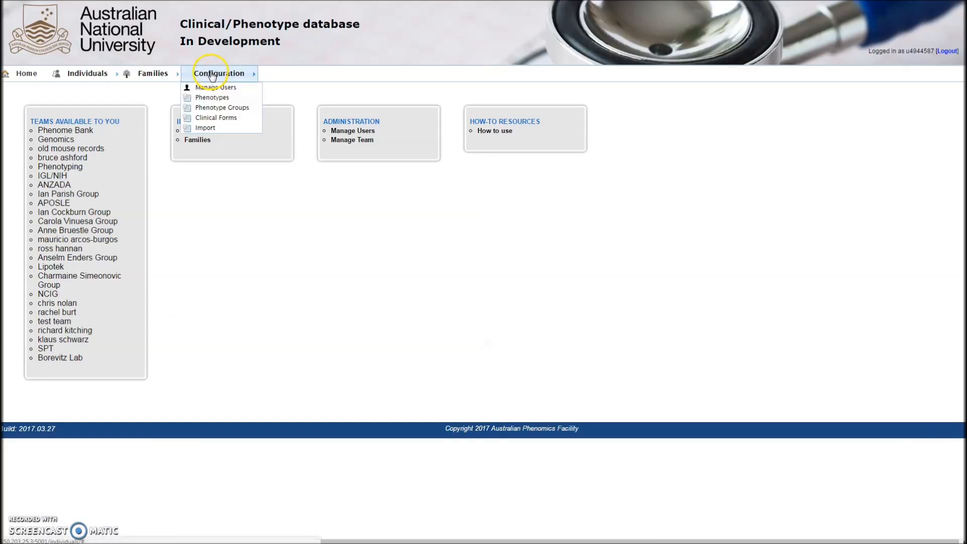
left_click(210, 99)
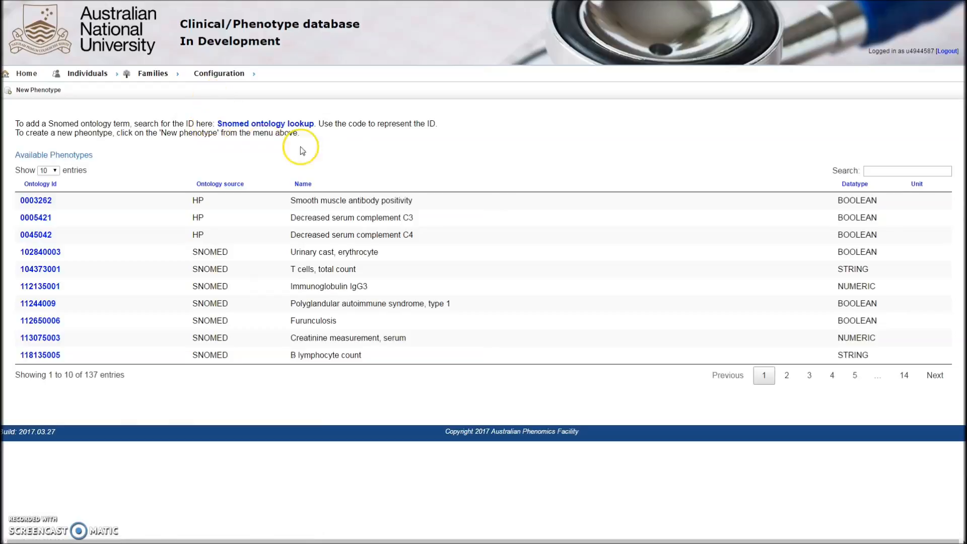
left_click(44, 91)
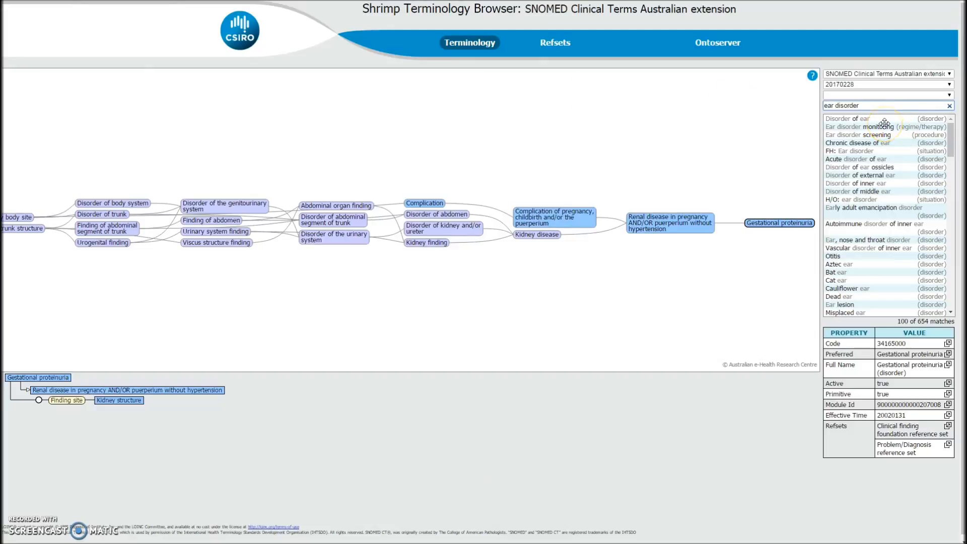
left_click(867, 182)
left_click_drag(910, 345, 881, 347)
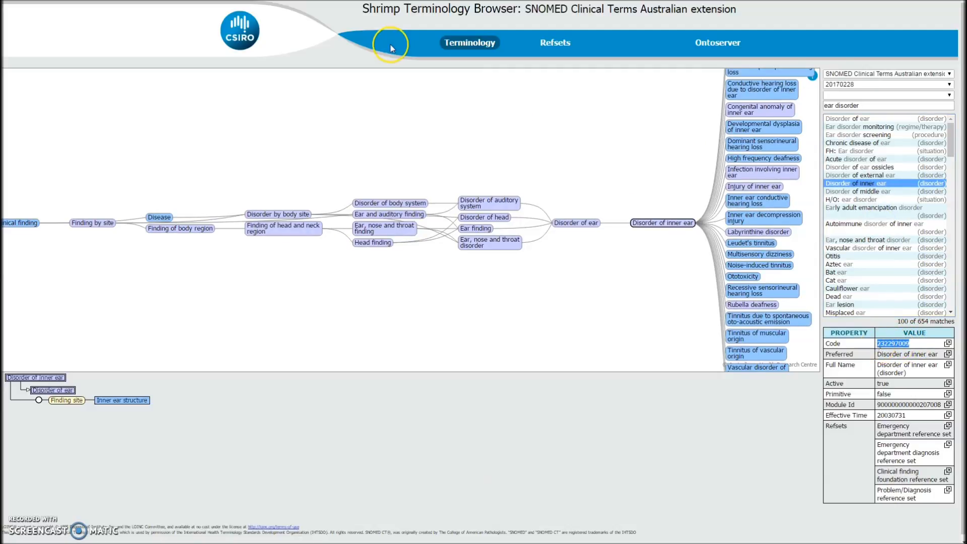
left_click(156, 1)
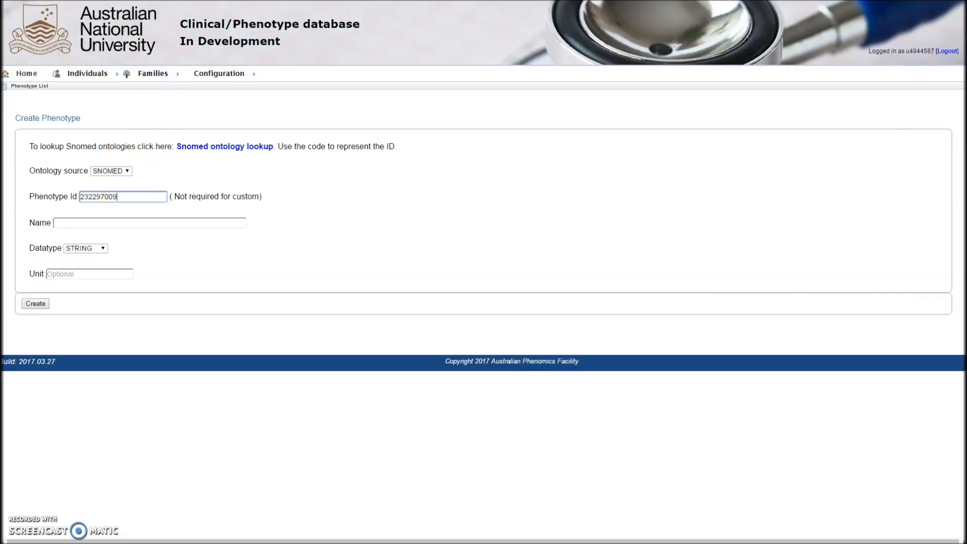
left_click(196, 1)
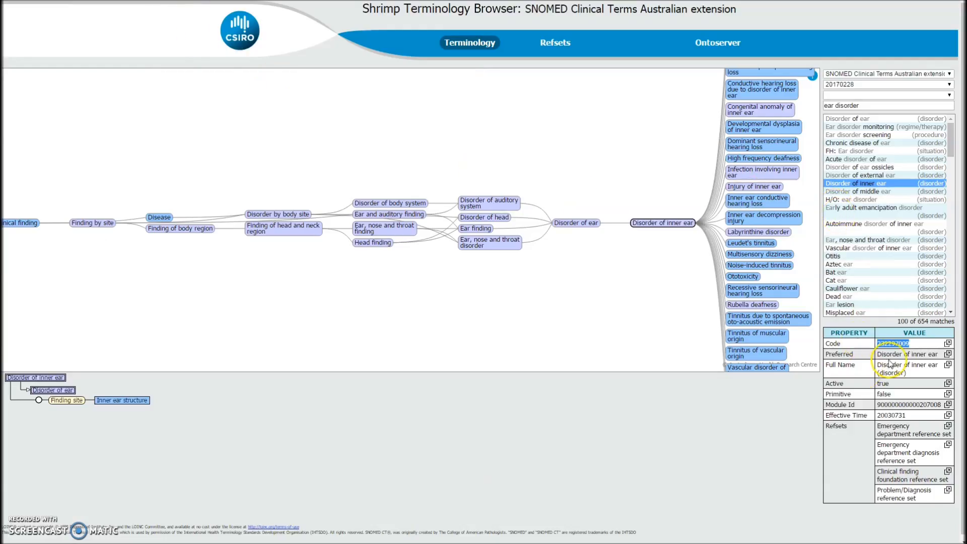
- Name the phenotype Disorder of inner ear, give it a BOOLEAN datatype, and create it
left_click_drag(940, 354, 877, 359)
key("ctrl+c")
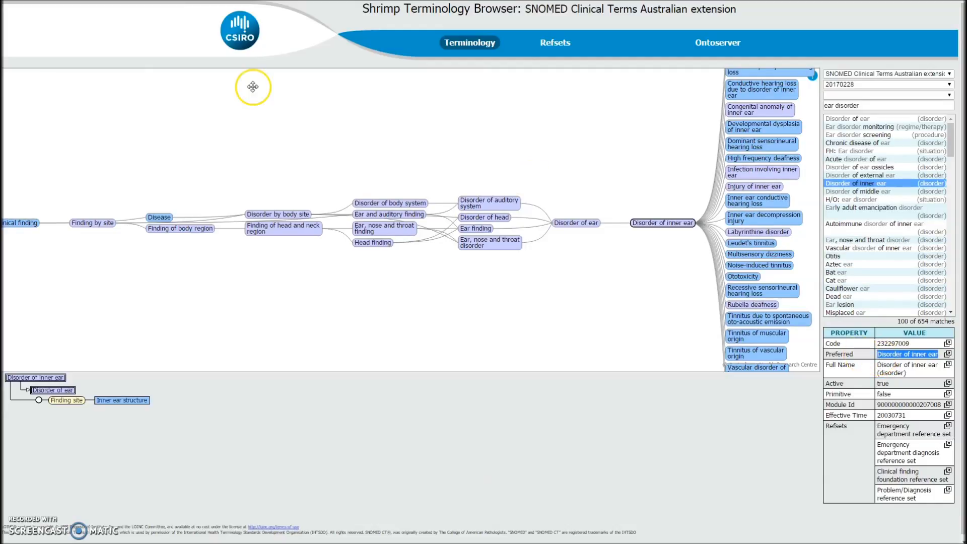
key("ctrl+Tab")
left_click(173, 222)
key("ctrl+v")
left_click(103, 248)
left_click(83, 275)
left_click(38, 303)
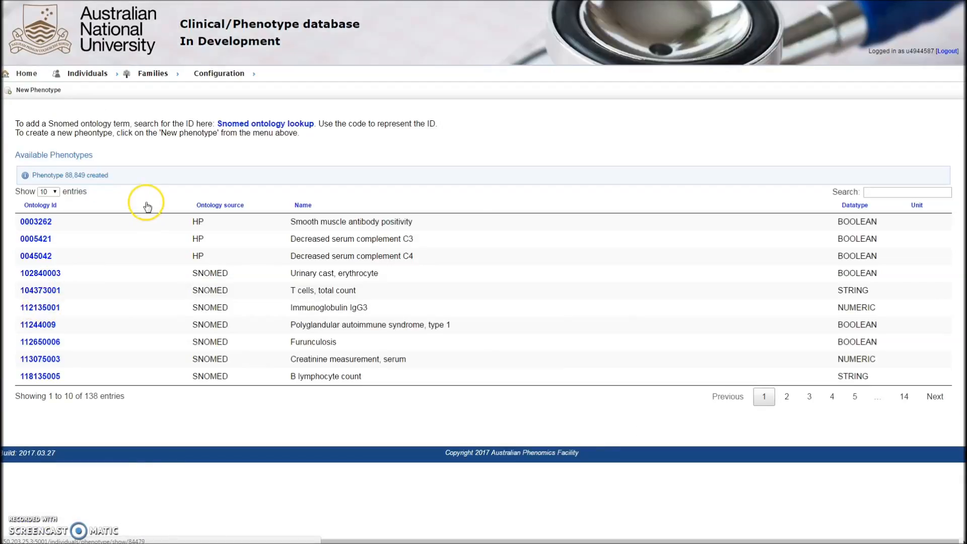
- Start another new phenotype and enter the SNOMED code 232308006 of Autoimmune disorder of inner ear as its Phenotype Id
left_click(58, 89)
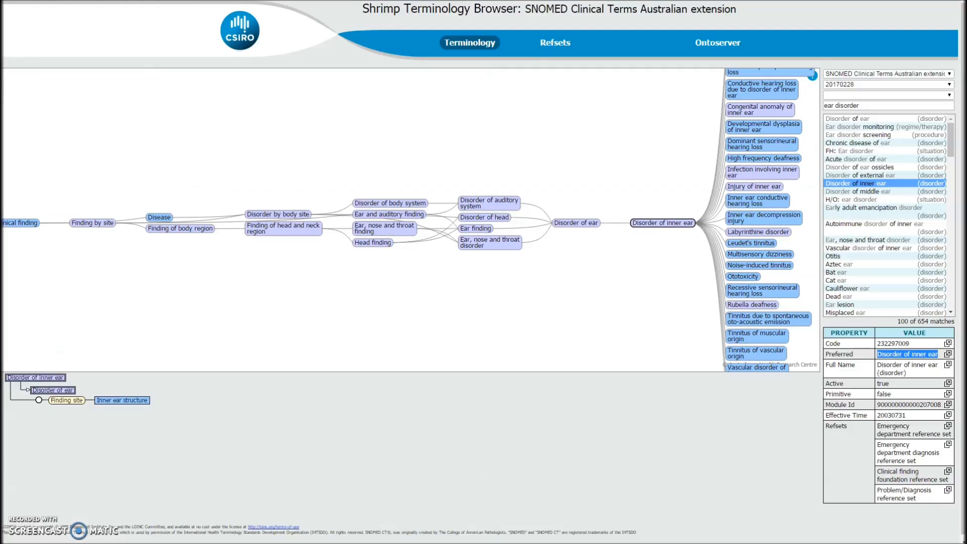
left_click(865, 226)
left_click_drag(926, 343, 876, 344)
key("ctrl+c")
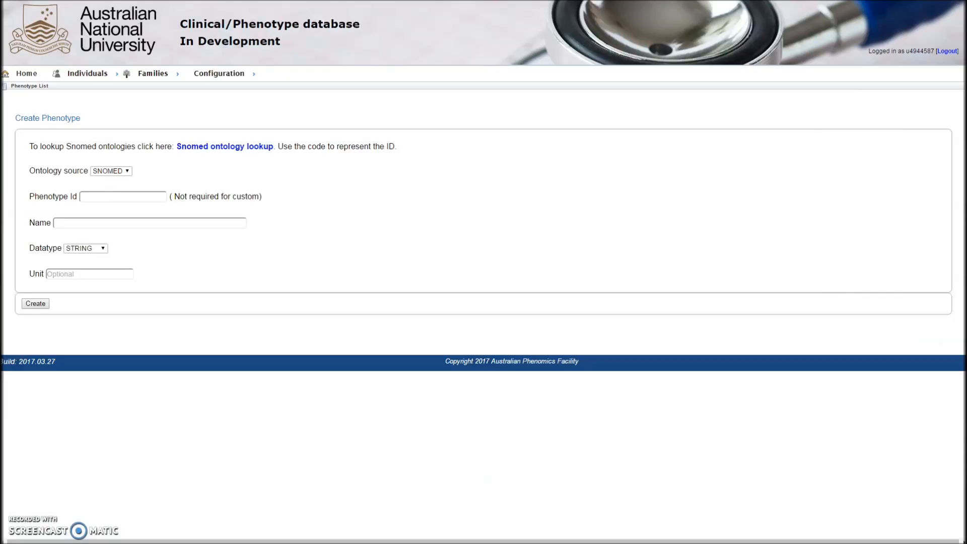
left_click(144, 196)
key("ctrl+v")
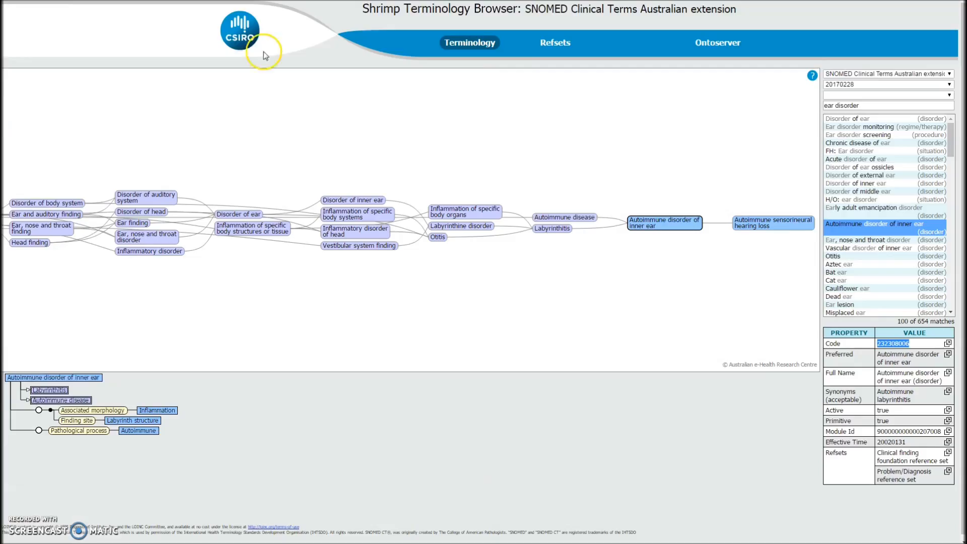
- Name the phenotype Autoimmune disorder of inner ear and set its datatype to BOOLEAN
left_click_drag(917, 366, 877, 356)
key("ctrl+c")
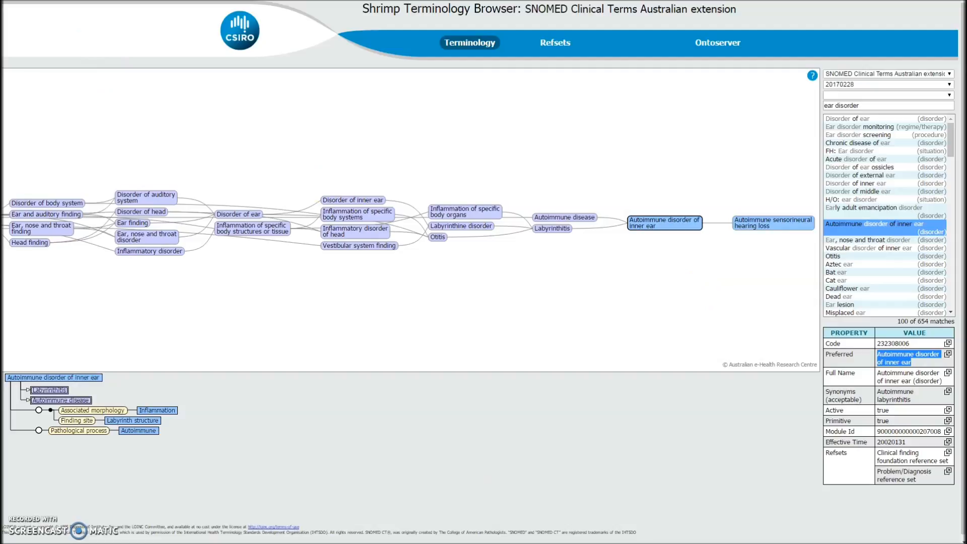
key("alt+Tab")
left_click(151, 223)
key("ctrl+v")
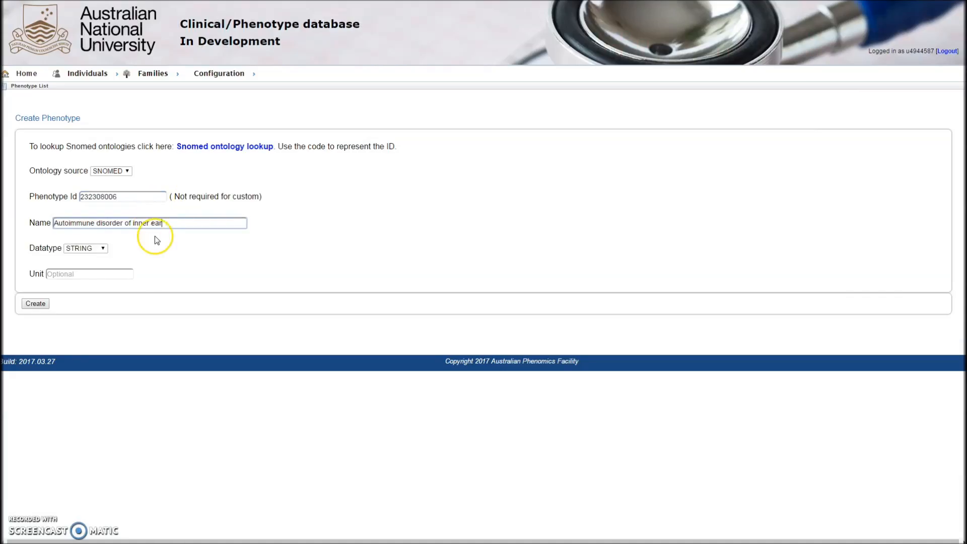
left_click(85, 248)
left_click(89, 272)
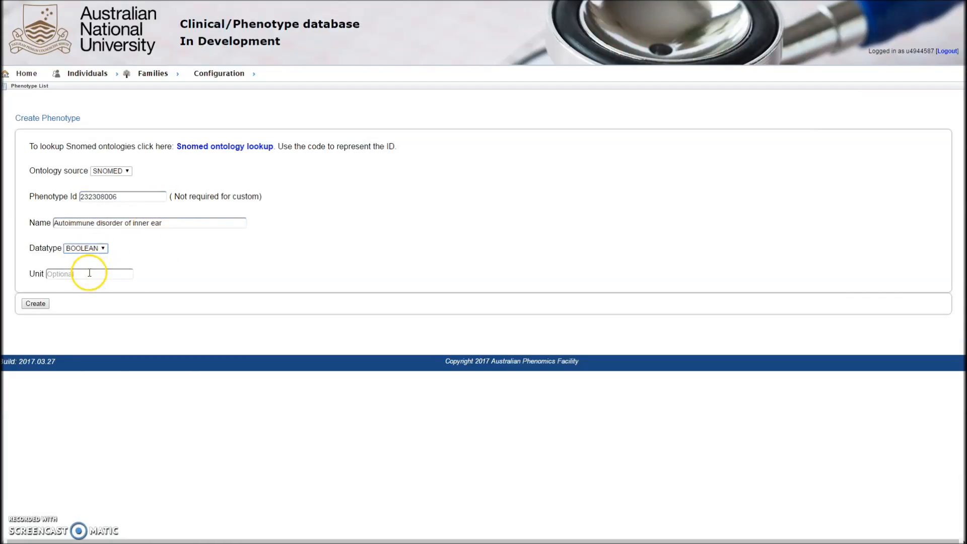
- Create the Autoimmune disorder of inner ear phenotype and open the phenotype groups list
left_click(35, 303)
mouse_move(219, 77)
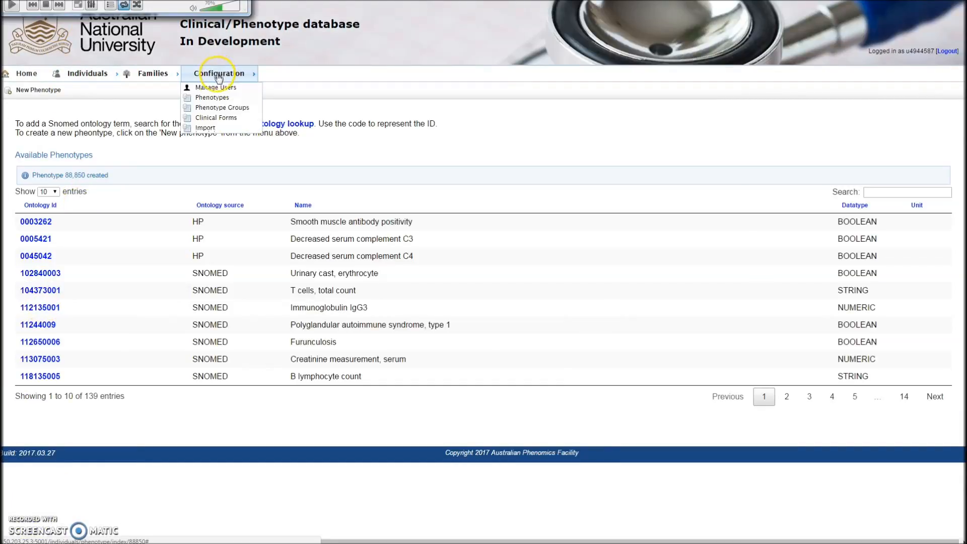
left_click(219, 108)
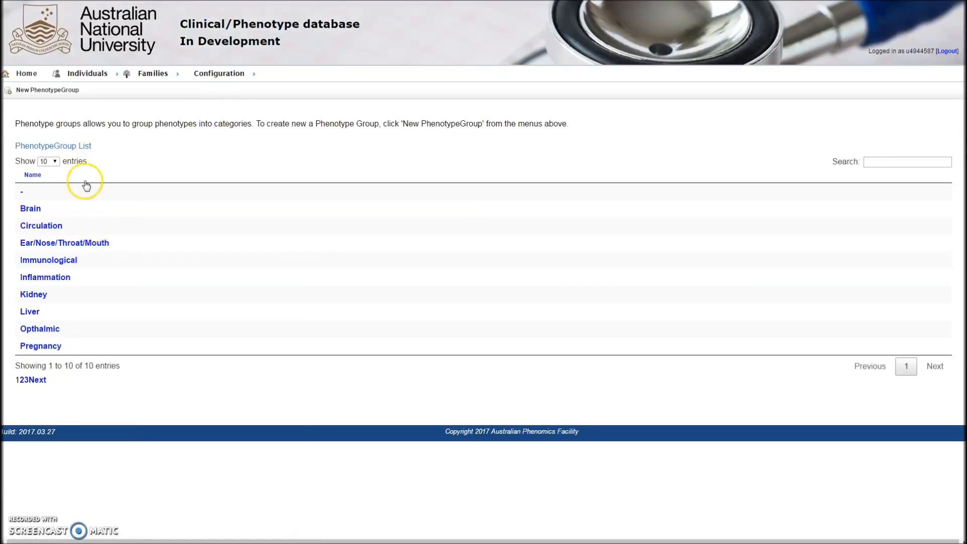
- Start a new phenotype group named Ear and add the Disorder of inner ear phenotype to it
left_click(56, 90)
left_click(79, 148)
type("Ear")
left_click(189, 165)
left_click(132, 197)
type("ear")
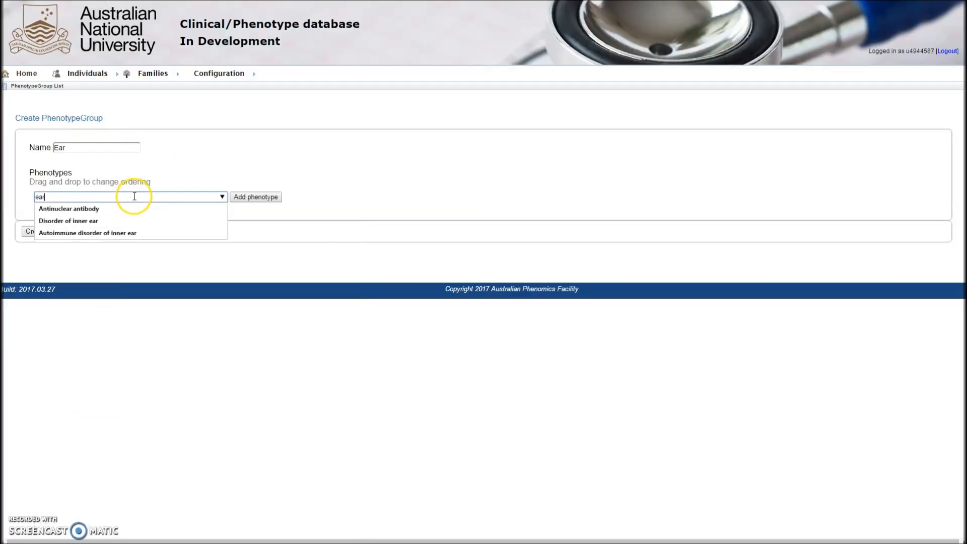
left_click(101, 221)
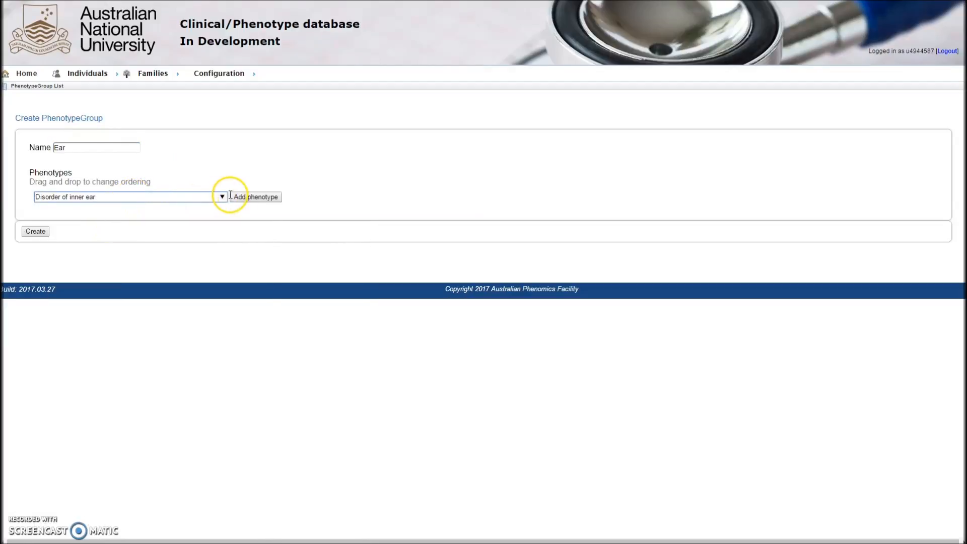
left_click(245, 199)
- Add the Autoimmune disorder of inner ear phenotype to the Ear group and update the group
left_click(118, 216)
type("ear")
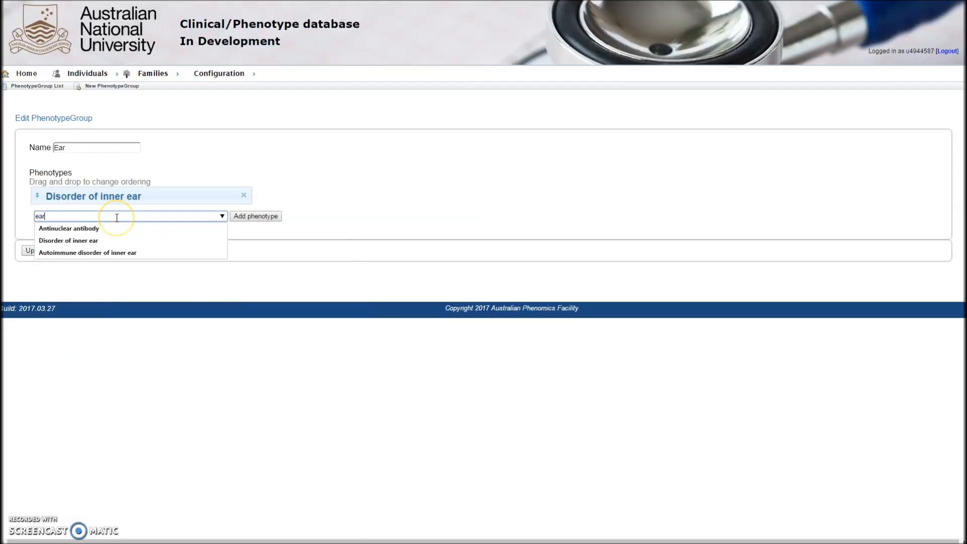
left_click(102, 252)
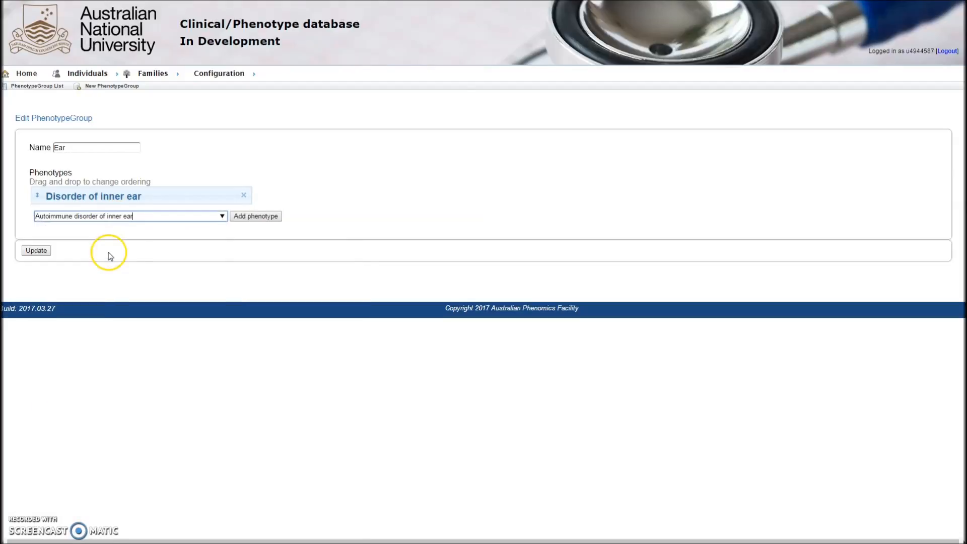
left_click(244, 222)
left_click(40, 271)
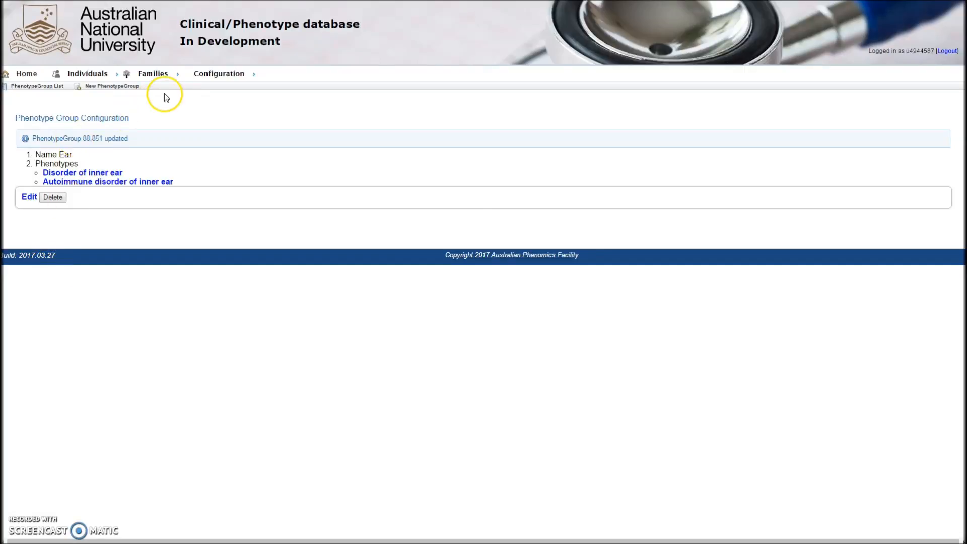
- Edit the test form clinical form to add the Ear phenotype group and update it
mouse_move(210, 77)
left_click(212, 118)
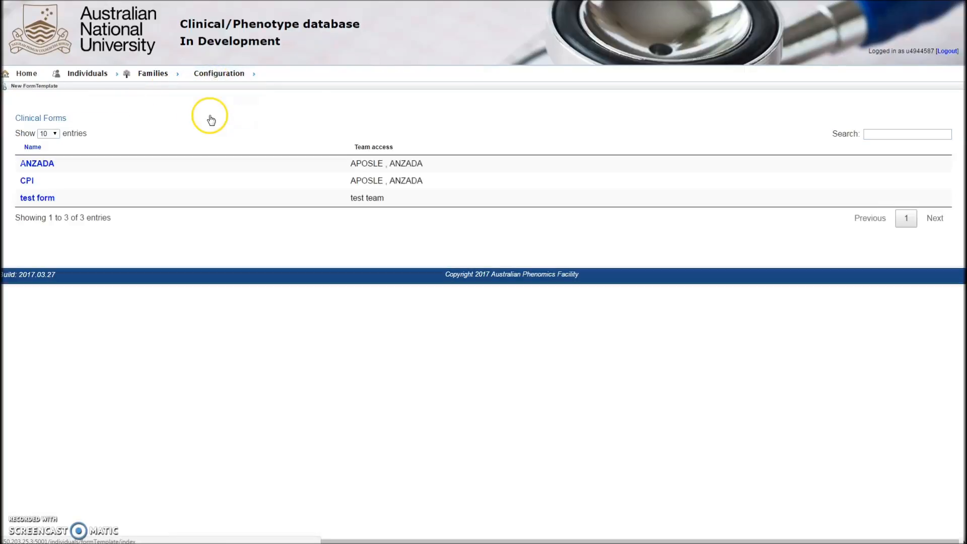
left_click(48, 199)
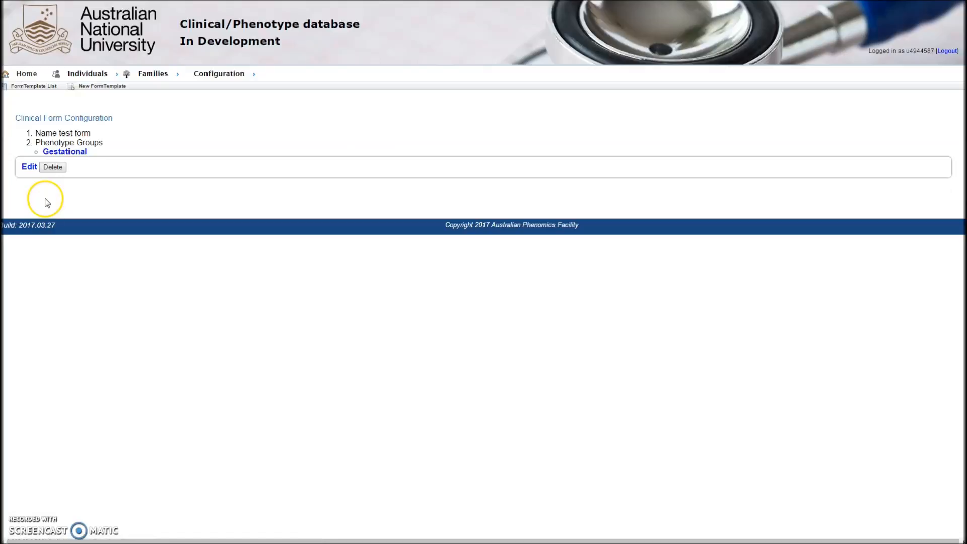
left_click(29, 167)
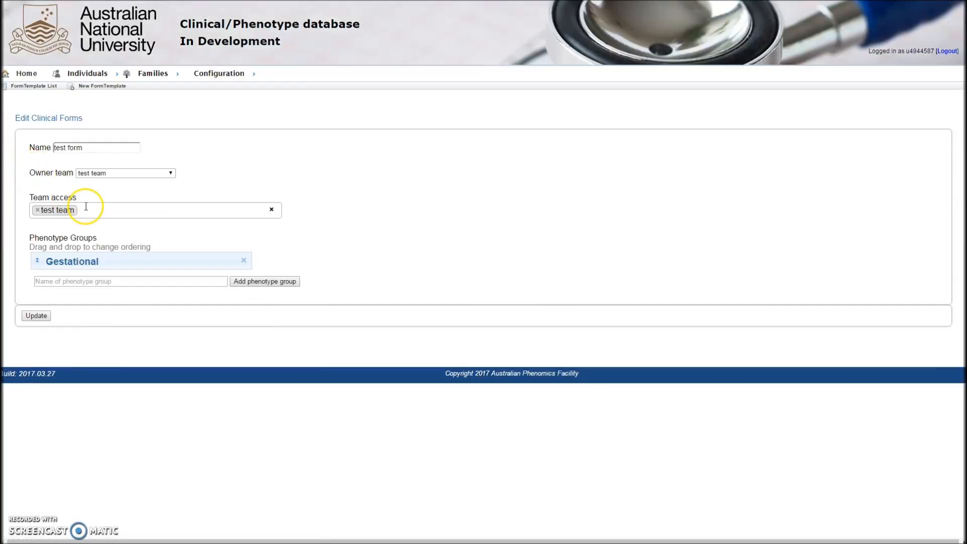
left_click(195, 281)
type("ear")
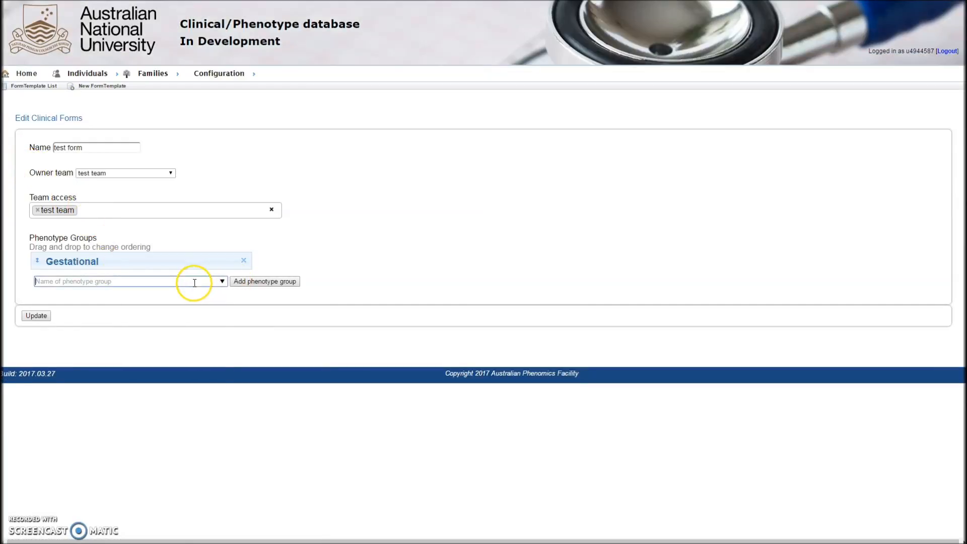
left_click(153, 305)
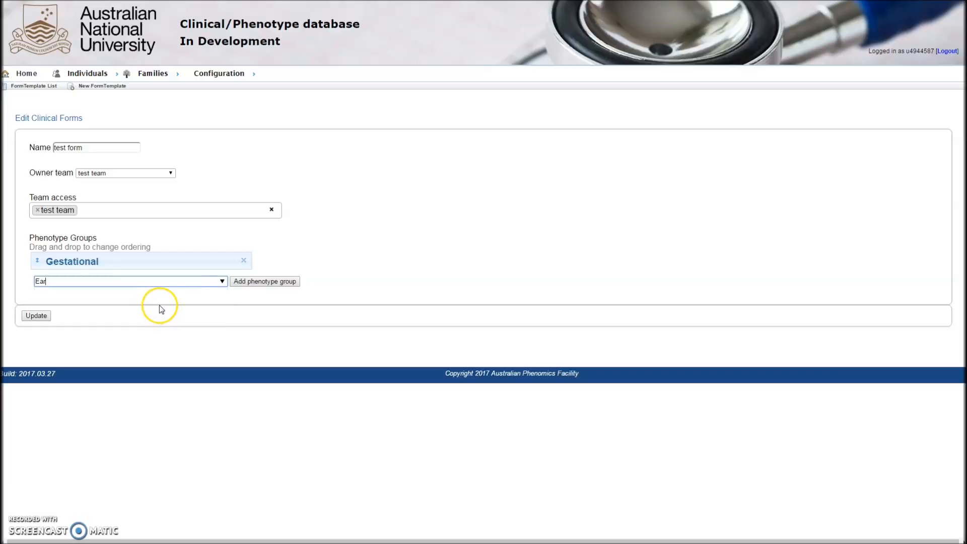
left_click(252, 286)
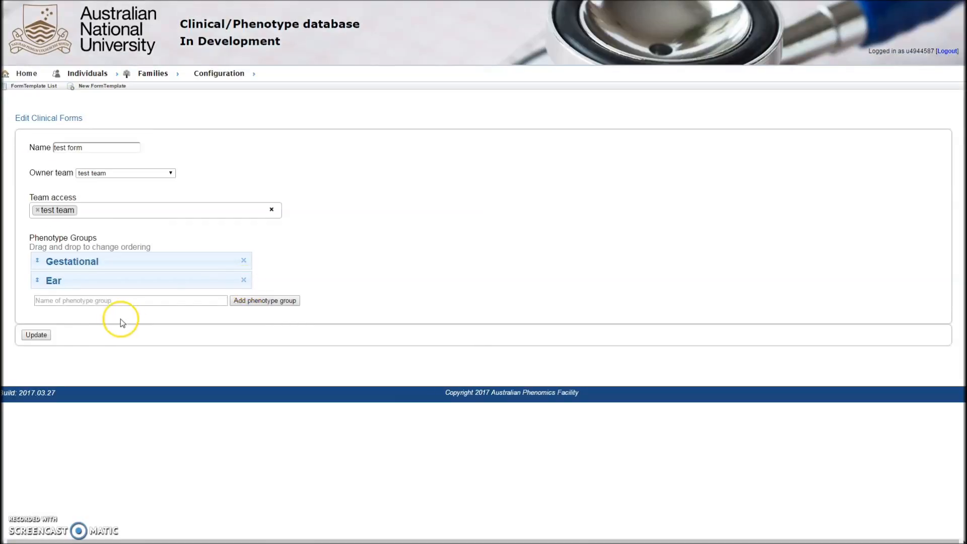
left_click(35, 334)
- Find individual TEST123 by searching for test and record Yes for both inner ear disorders in its clinical history form
mouse_move(76, 74)
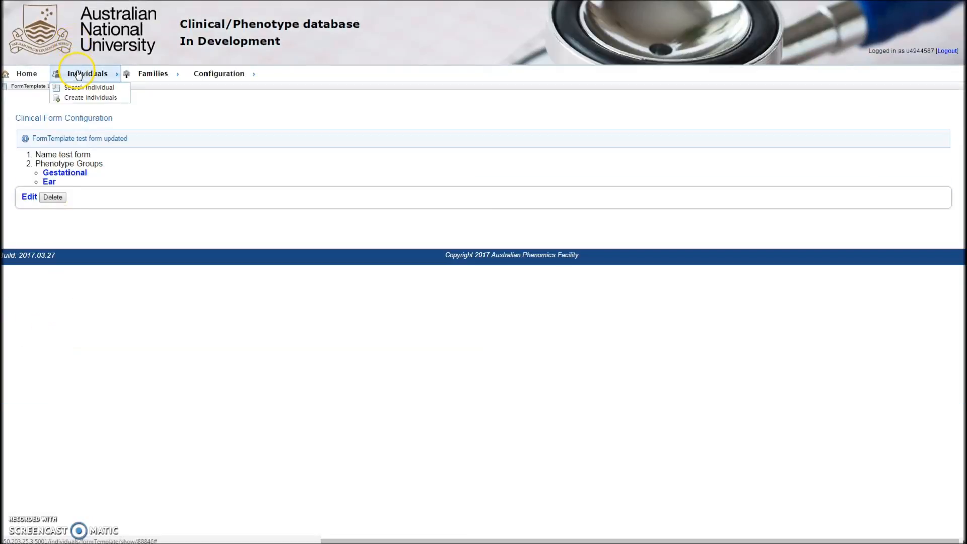
left_click(70, 93)
left_click(78, 130)
type("test")
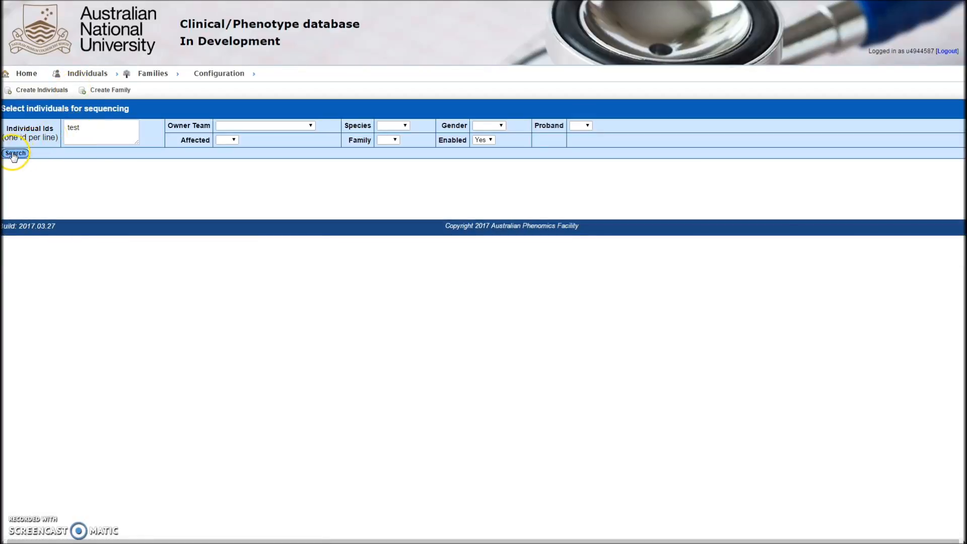
left_click(14, 154)
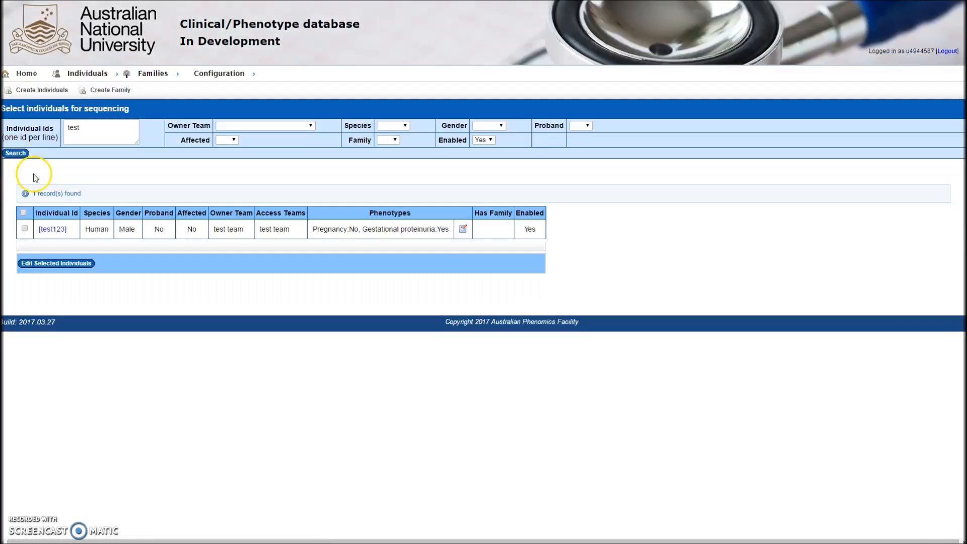
left_click(53, 230)
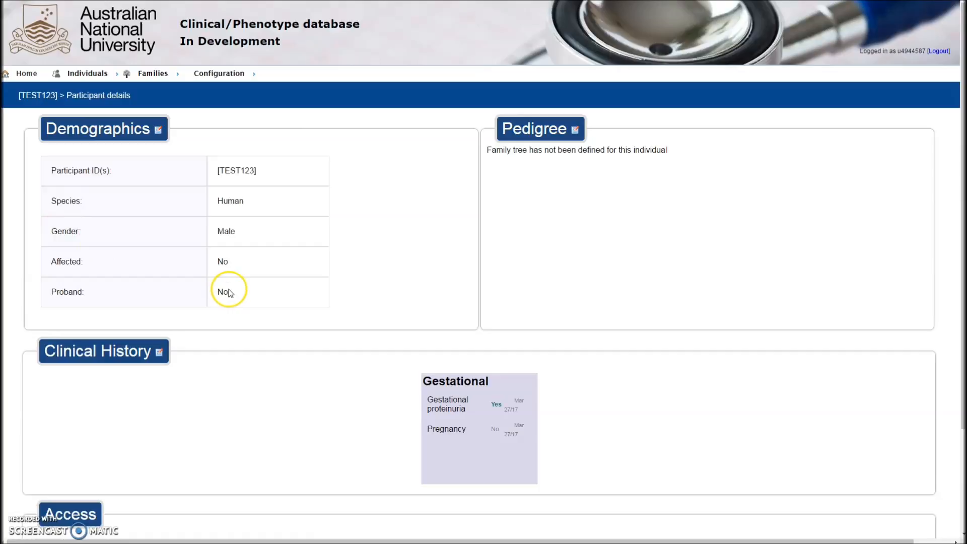
left_click(159, 352)
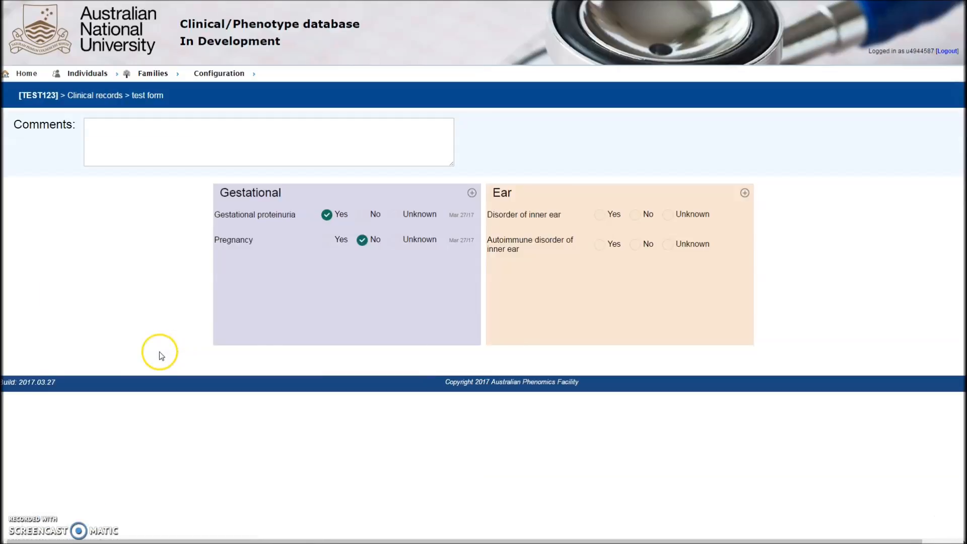
left_click(600, 216)
left_click(600, 244)
left_click(46, 97)
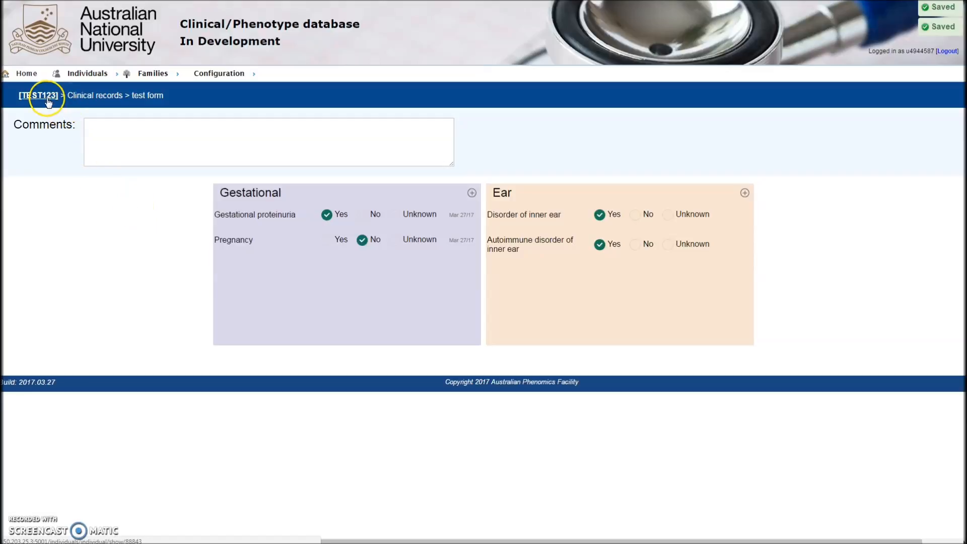